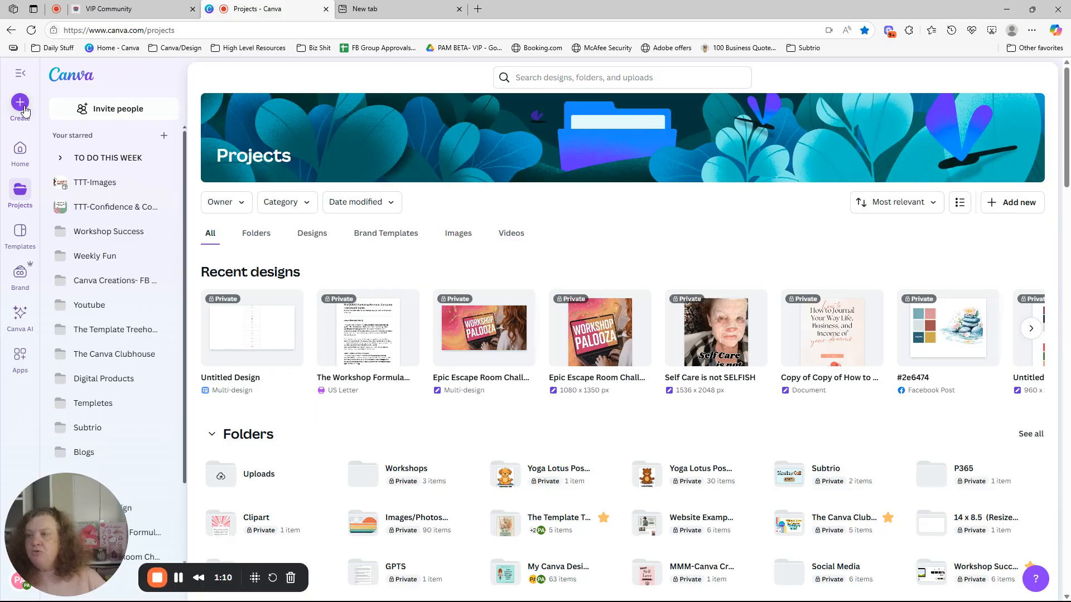
click(21, 105)
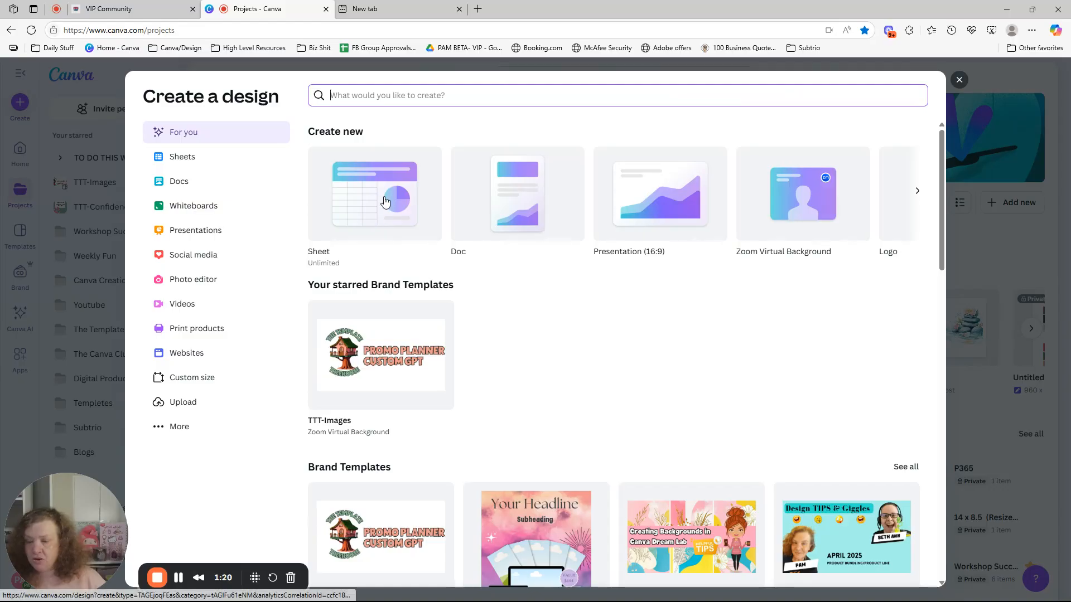
click(959, 80)
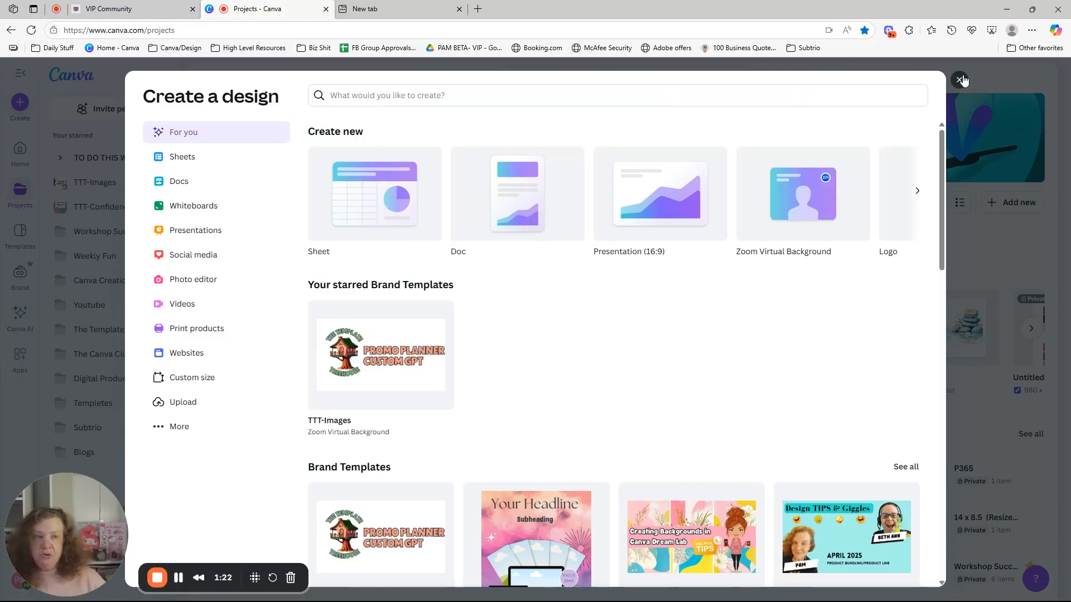
click(260, 326)
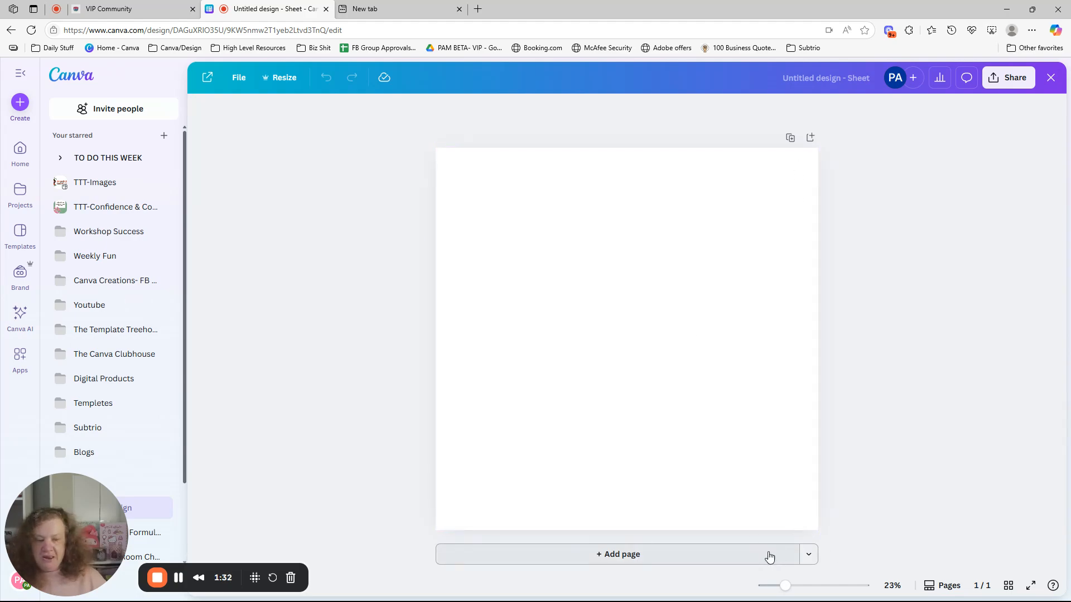
Create a new blank sheet and close the template panel.
click(20, 103)
click(370, 218)
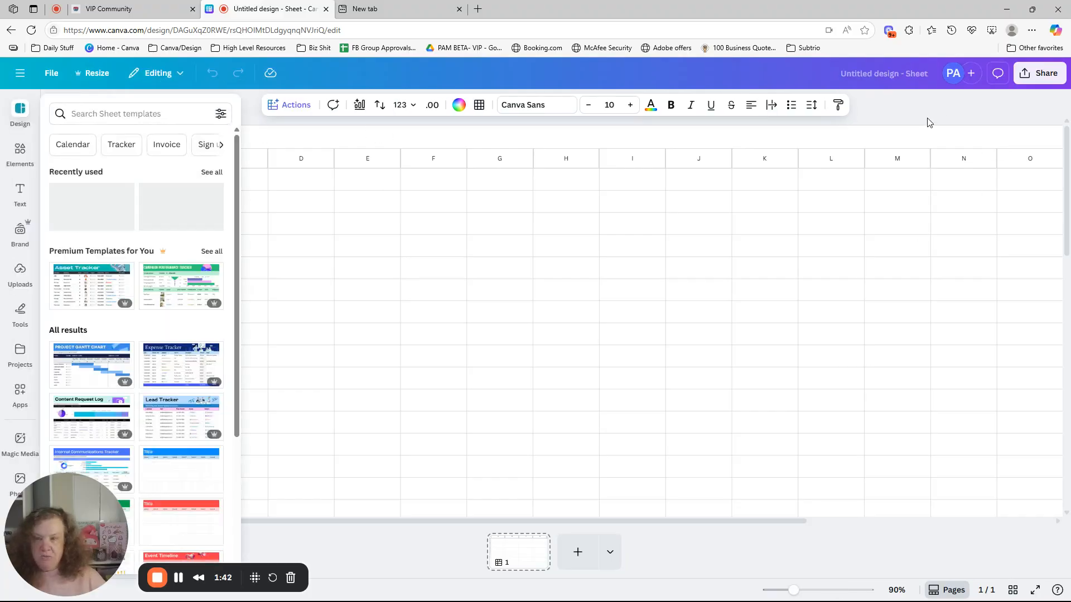
click(260, 124)
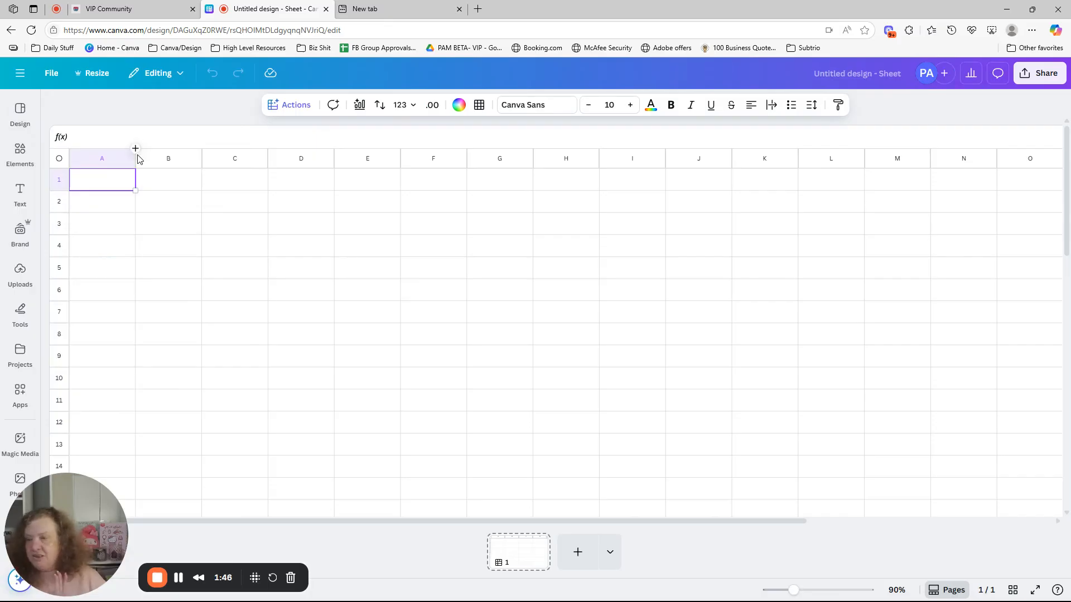
Widen column A to about six times its default width.
drag(135, 158, 156, 161)
drag(225, 173, 473, 174)
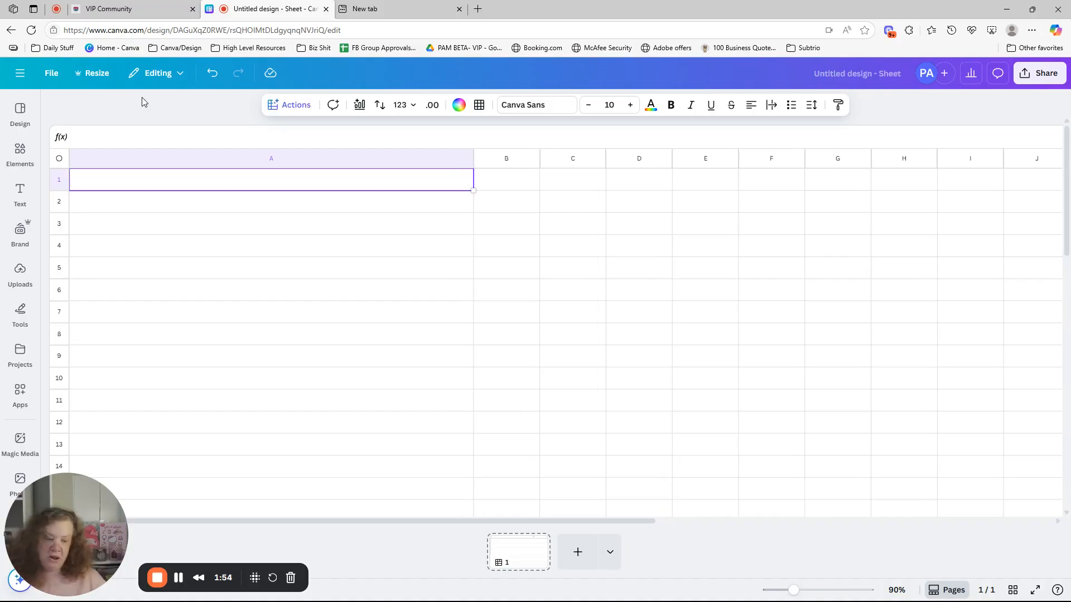
drag(797, 590, 806, 593)
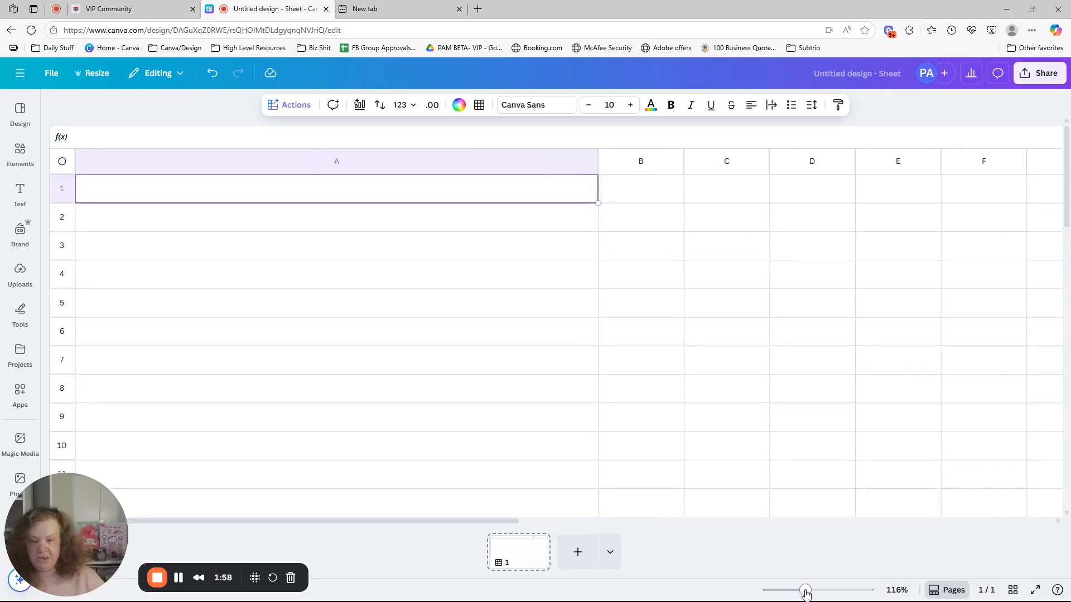
mouse_move(679, 601)
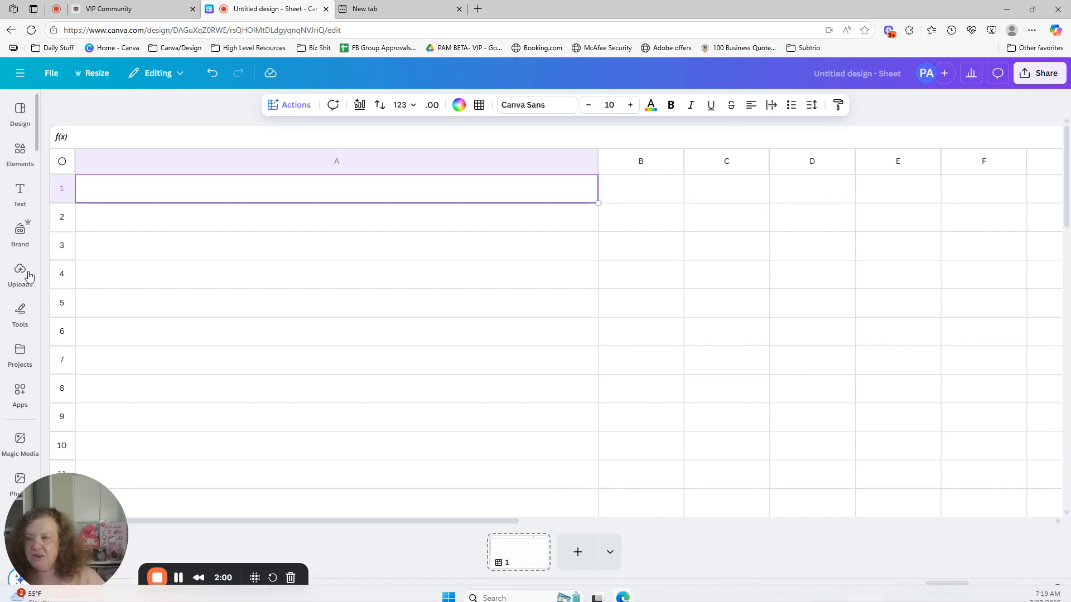
Place the uploaded pink, yellow and green ABC balloon-letter image in cell A1.
click(20, 233)
click(20, 274)
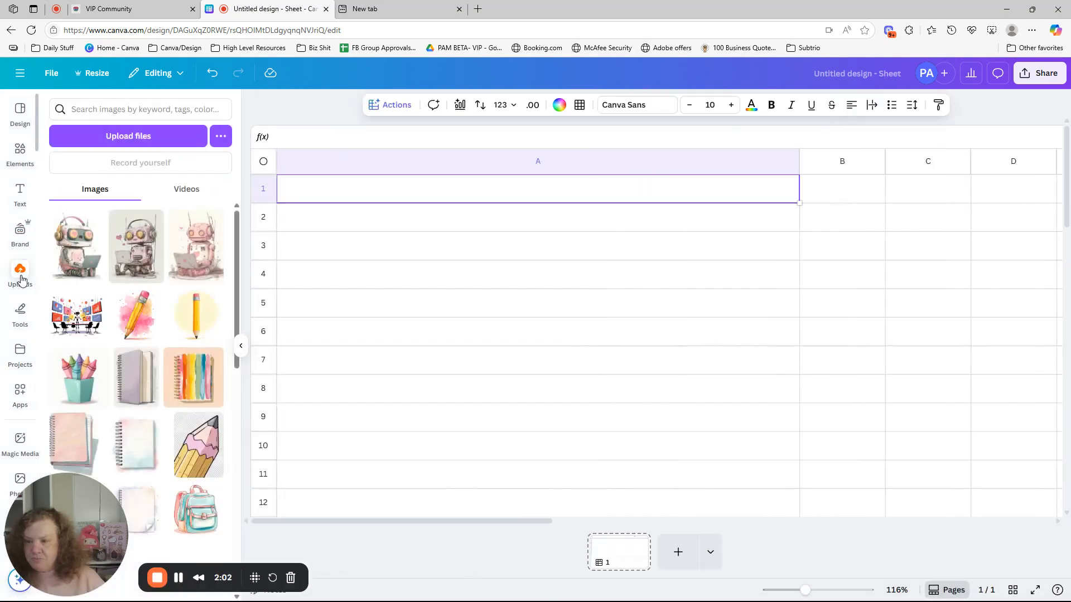
scroll(232, 260, down, 5)
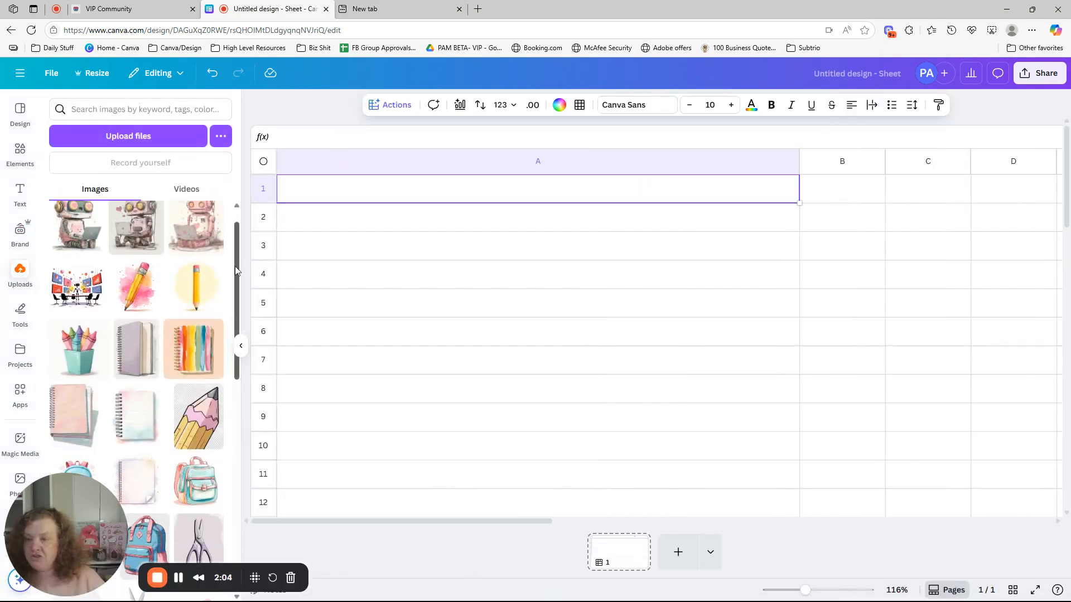
scroll(213, 371, down, 1)
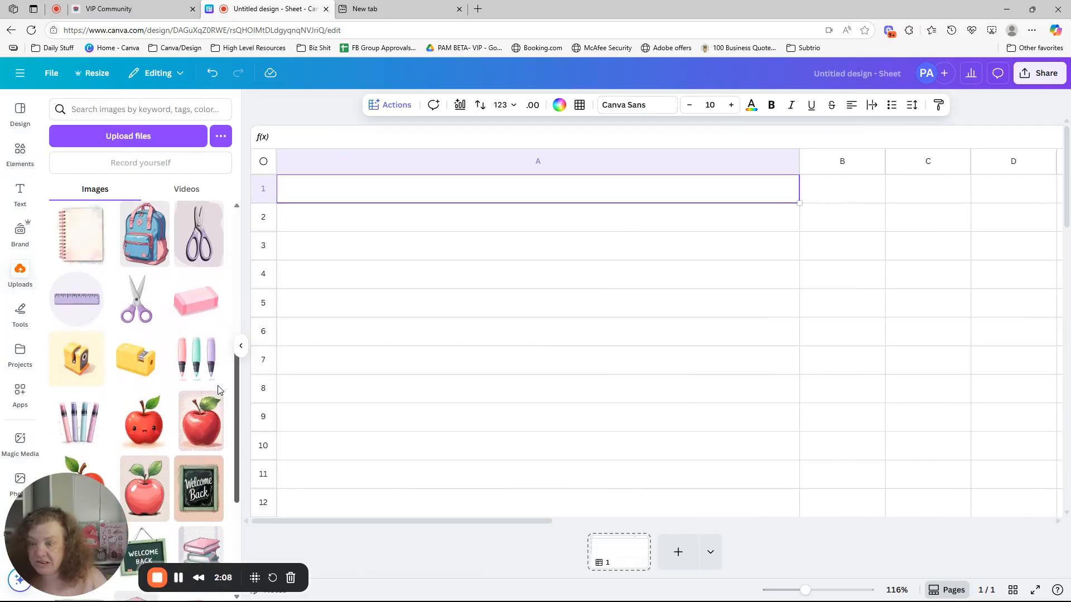
scroll(210, 404, down, 2)
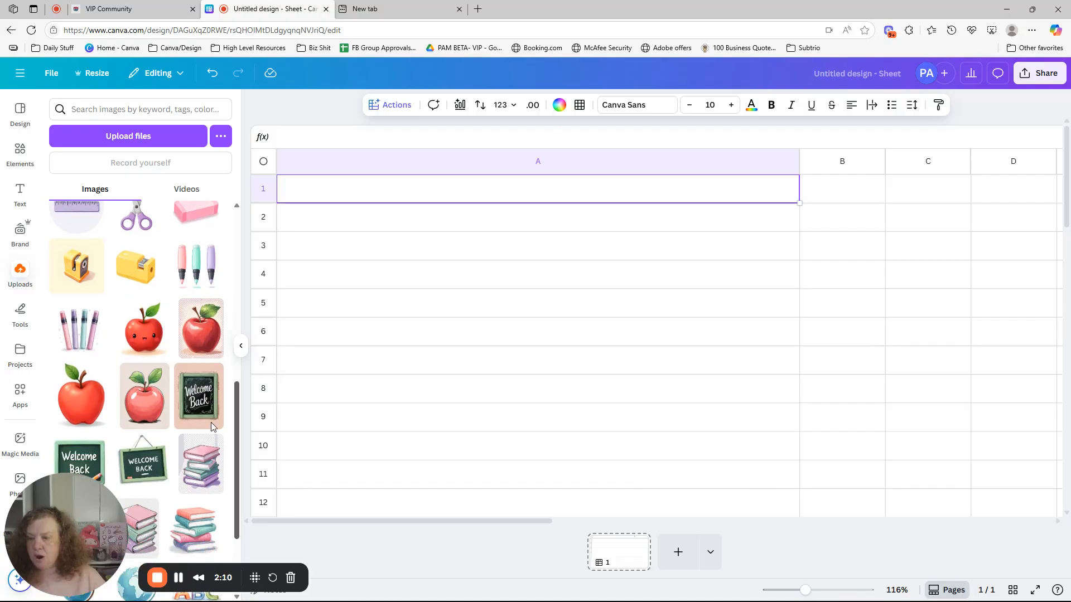
scroll(210, 439, down, 3)
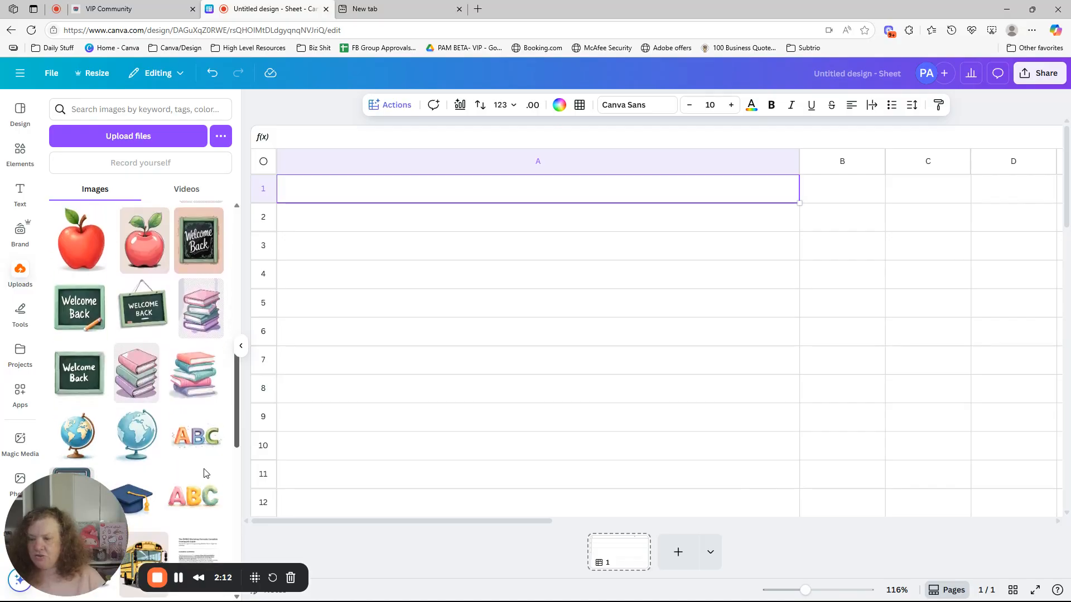
scroll(203, 474, down, 1)
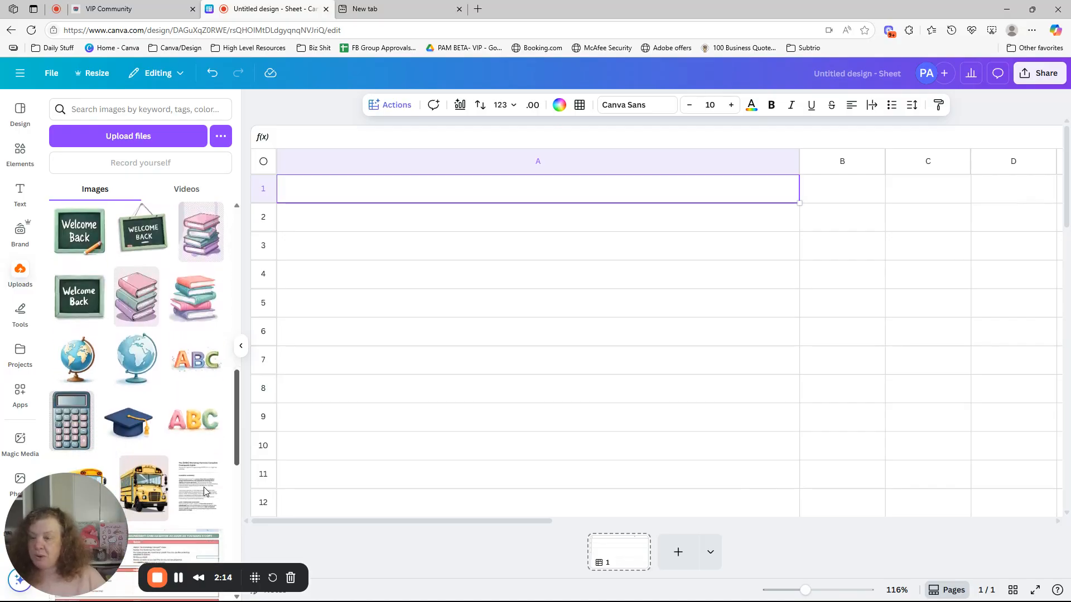
mouse_move(204, 487)
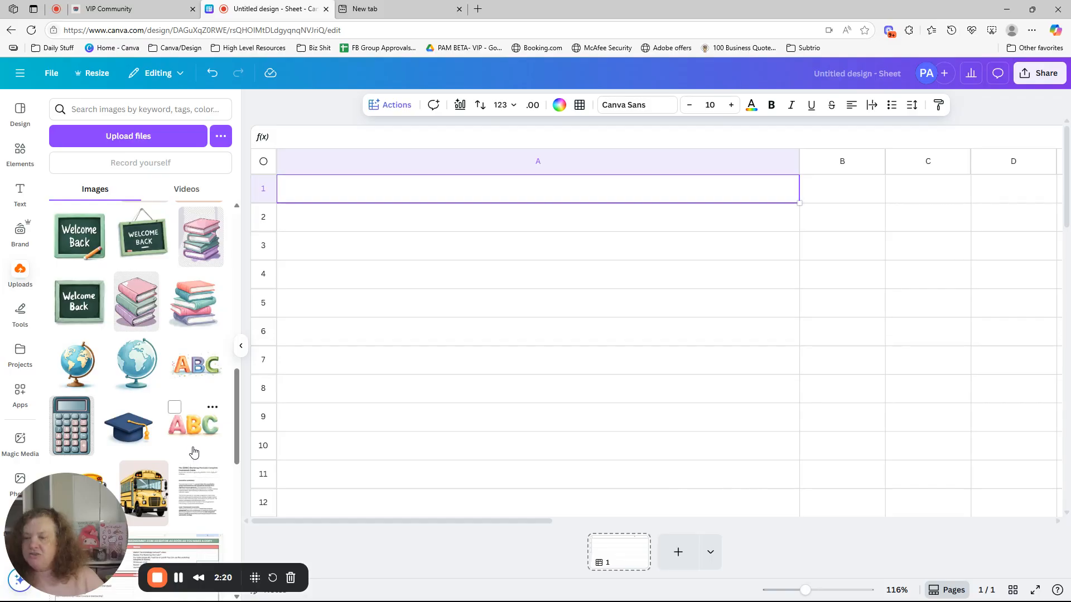
drag(192, 438, 346, 195)
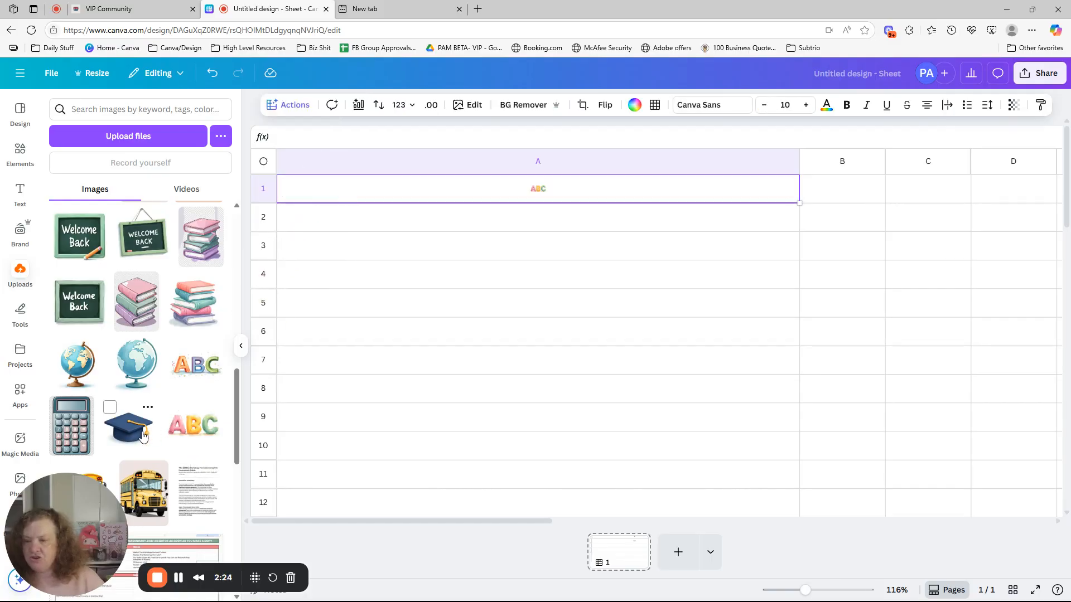
Place the uploaded graduation cap in A2, coral-and-teal book stack in A3, hanging Welcome Back sign in A4 and pink-and-green book stack in A5.
drag(131, 427, 360, 223)
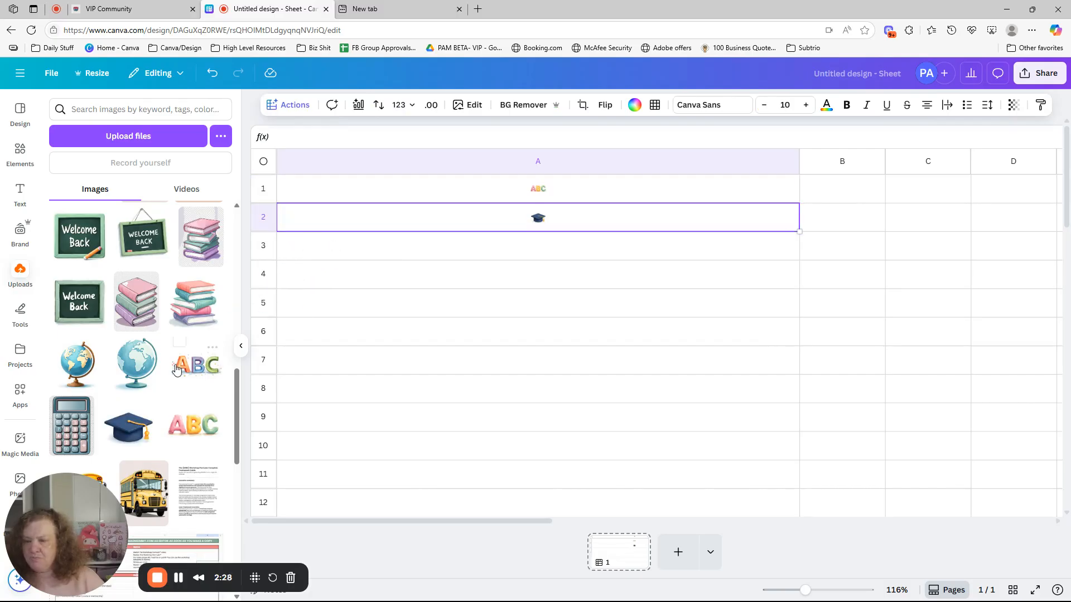
drag(193, 304, 399, 241)
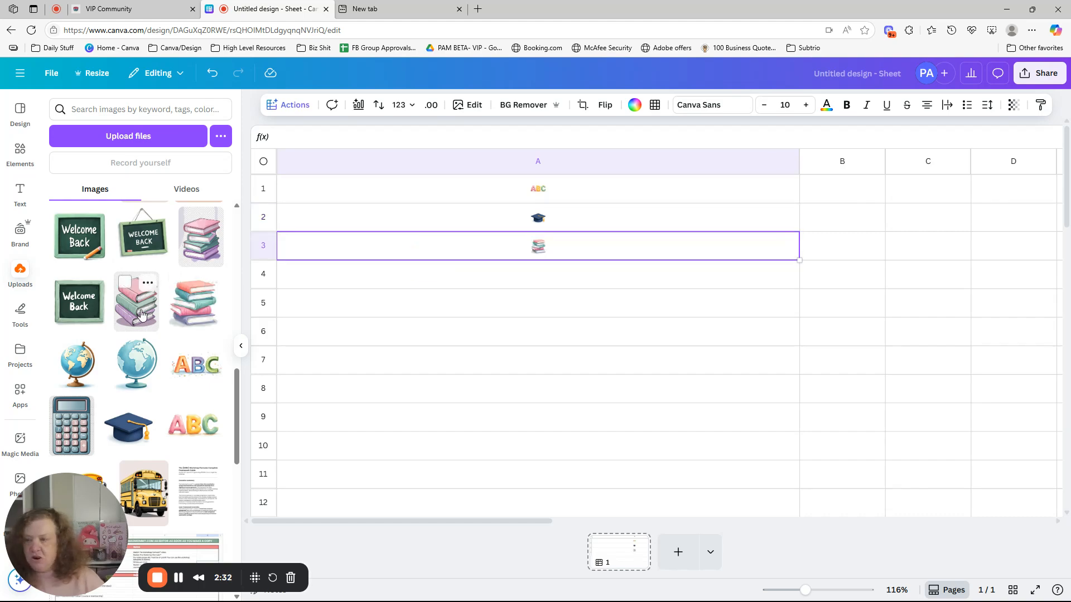
drag(136, 301, 592, 301)
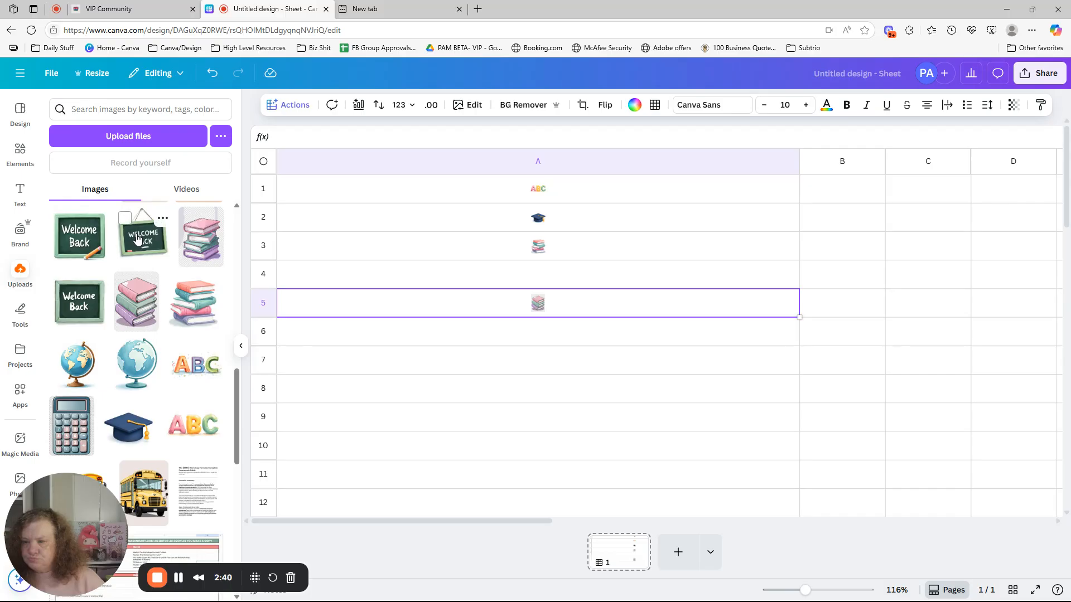
drag(122, 237, 475, 283)
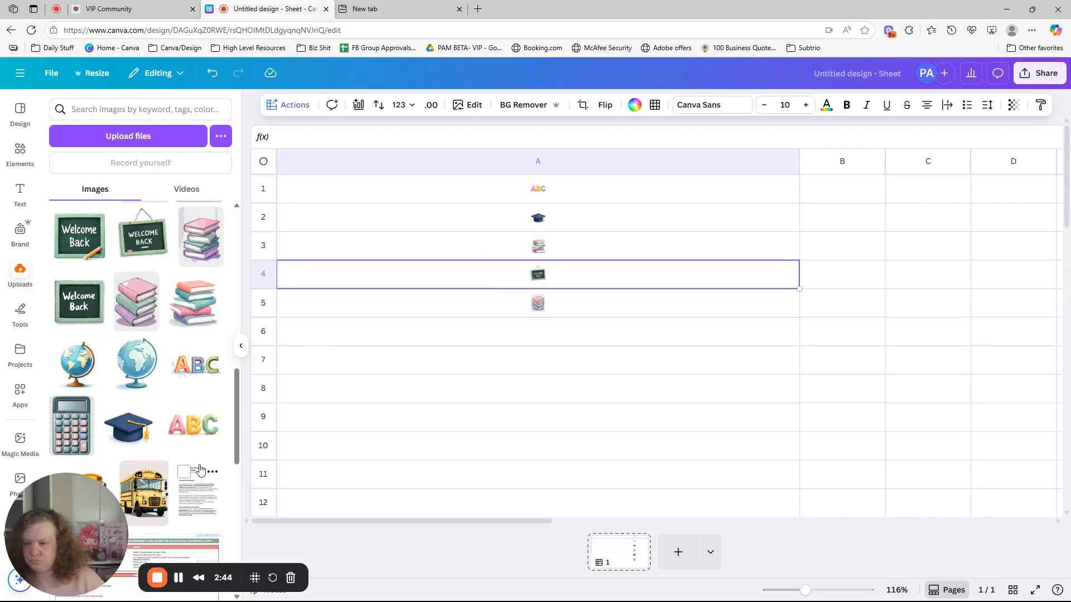
Place the uploaded highlighters, purple scissors, pink eraser, yellow tape dispenser and smiling blue backpack in cells A6 through A10, one per cell.
drag(236, 443, 233, 388)
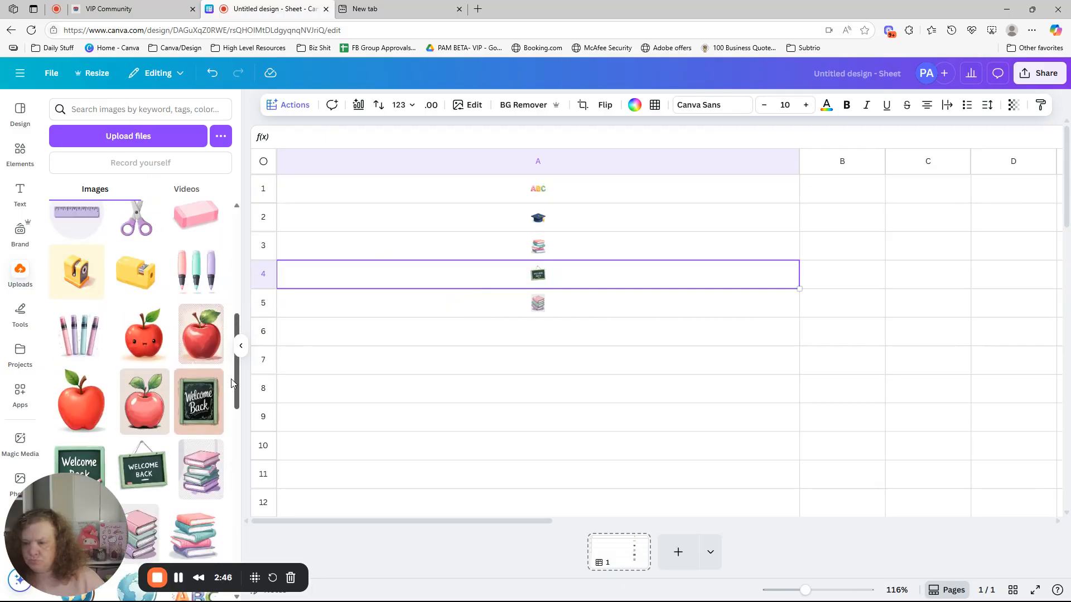
drag(196, 272, 533, 337)
mouse_move(137, 220)
mouse_down()
mouse_move(377, 360)
mouse_move(423, 362)
mouse_up()
drag(187, 218, 358, 390)
drag(136, 271, 310, 415)
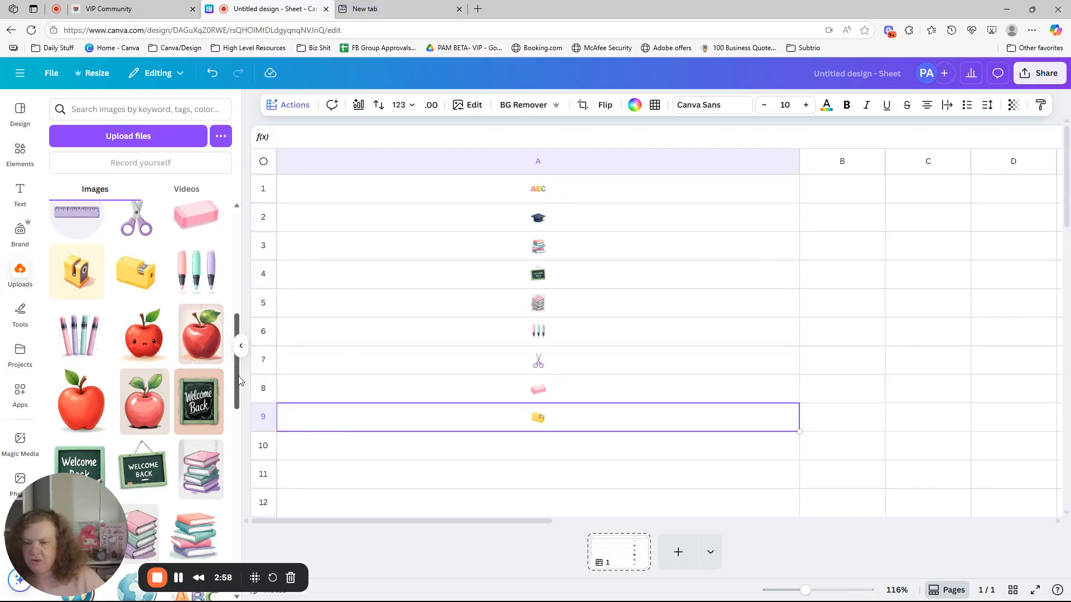
drag(239, 376, 232, 307)
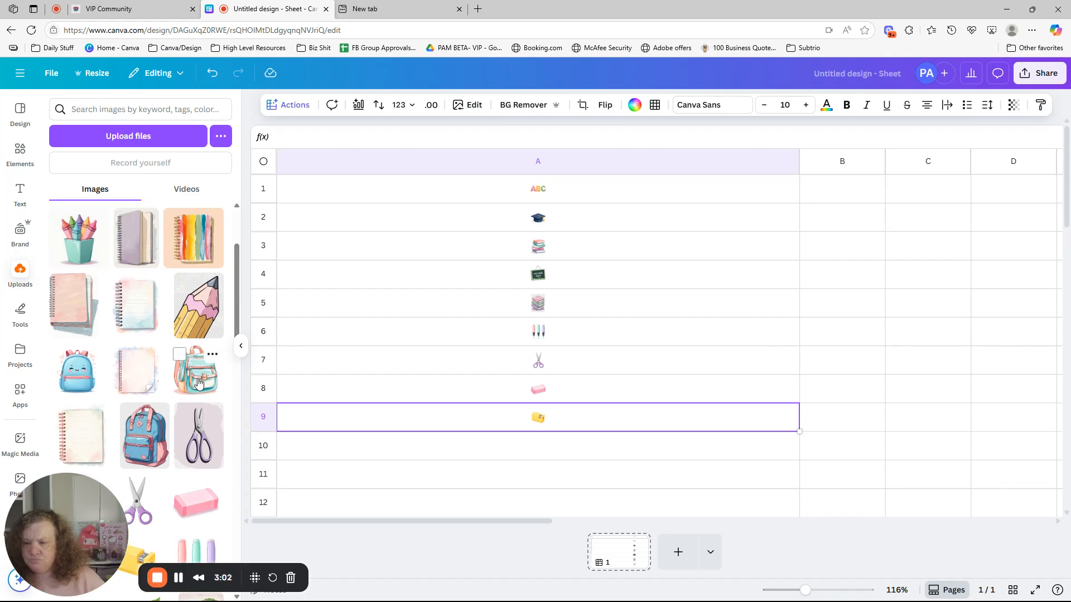
mouse_move(78, 390)
mouse_down()
mouse_move(375, 450)
mouse_move(439, 456)
mouse_move(439, 445)
mouse_up()
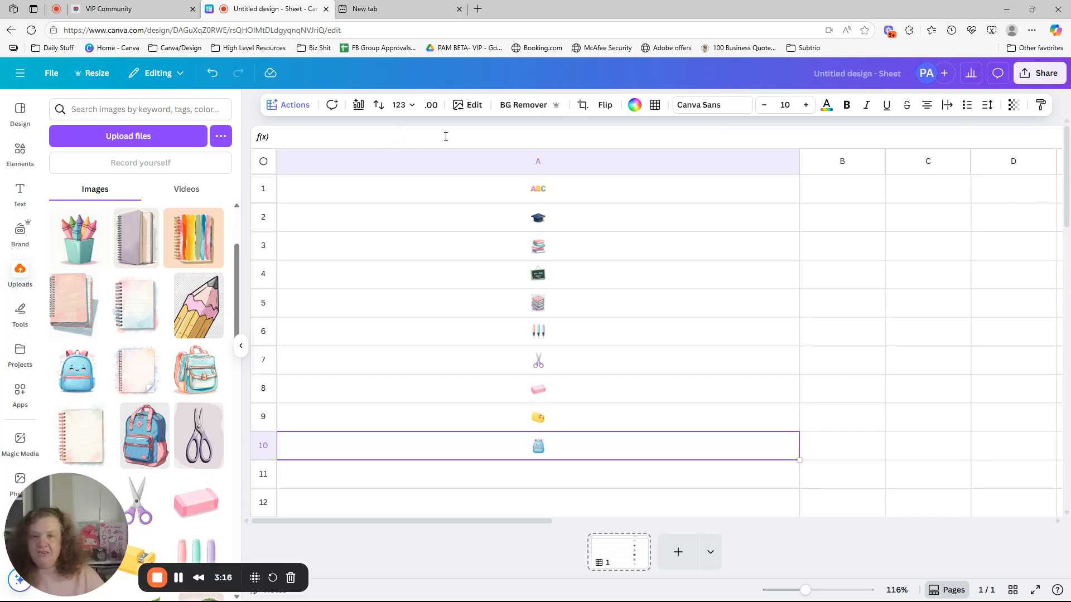
Remove the backgrounds from all images in column A at once with BG Remover.
click(481, 162)
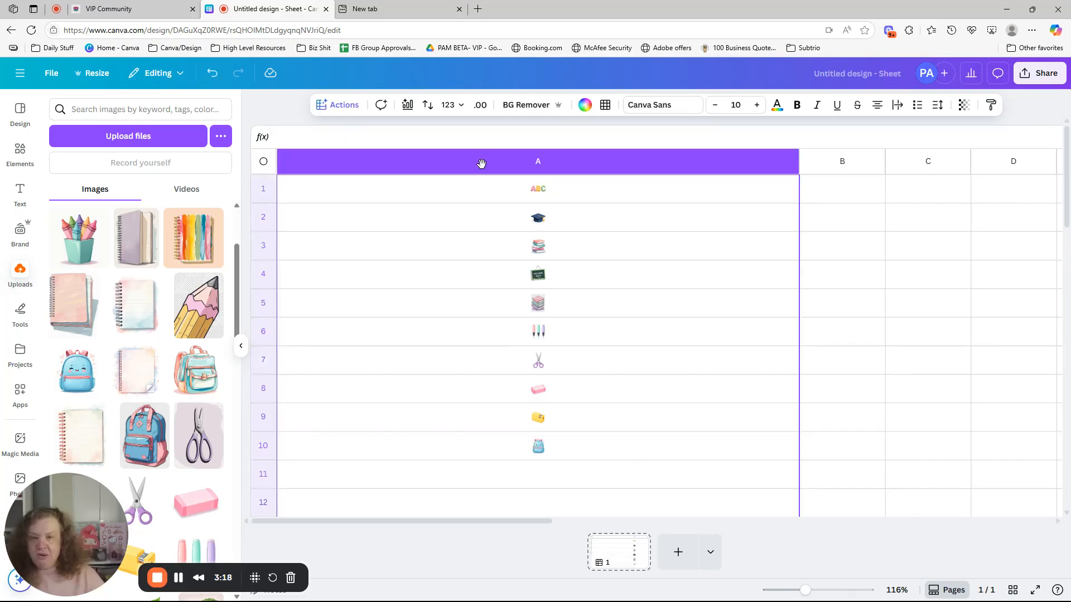
click(524, 106)
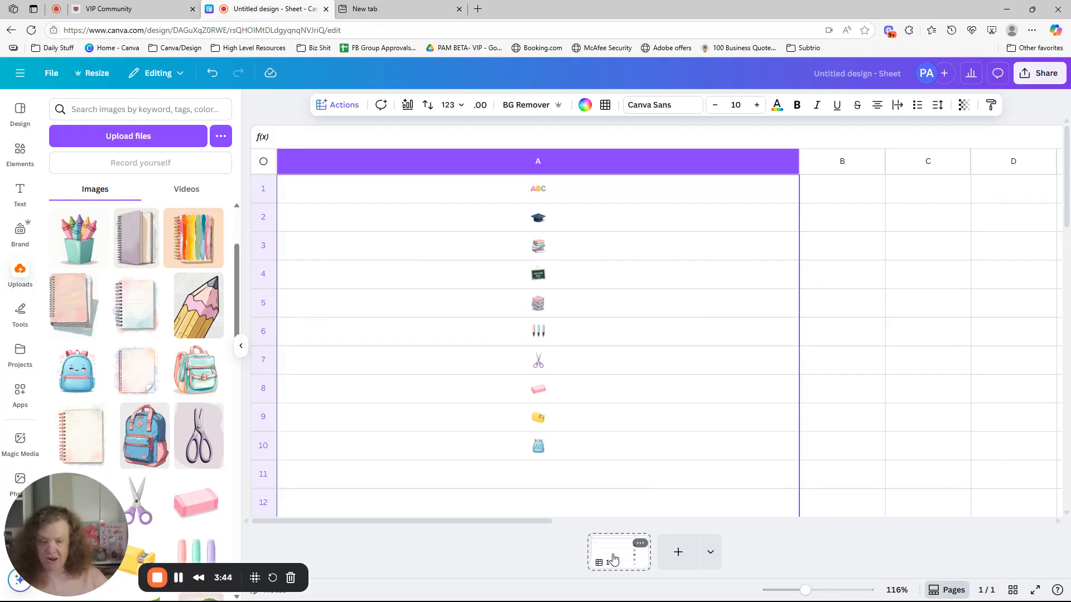
Add a second page to the design at the recent size 1000 × 1000 px.
click(711, 556)
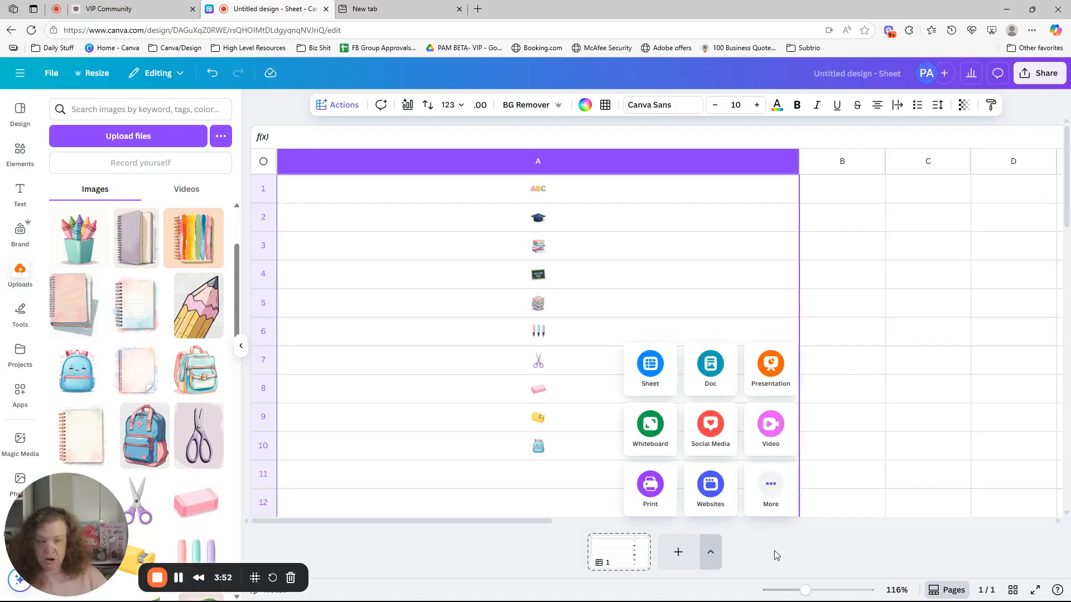
click(762, 491)
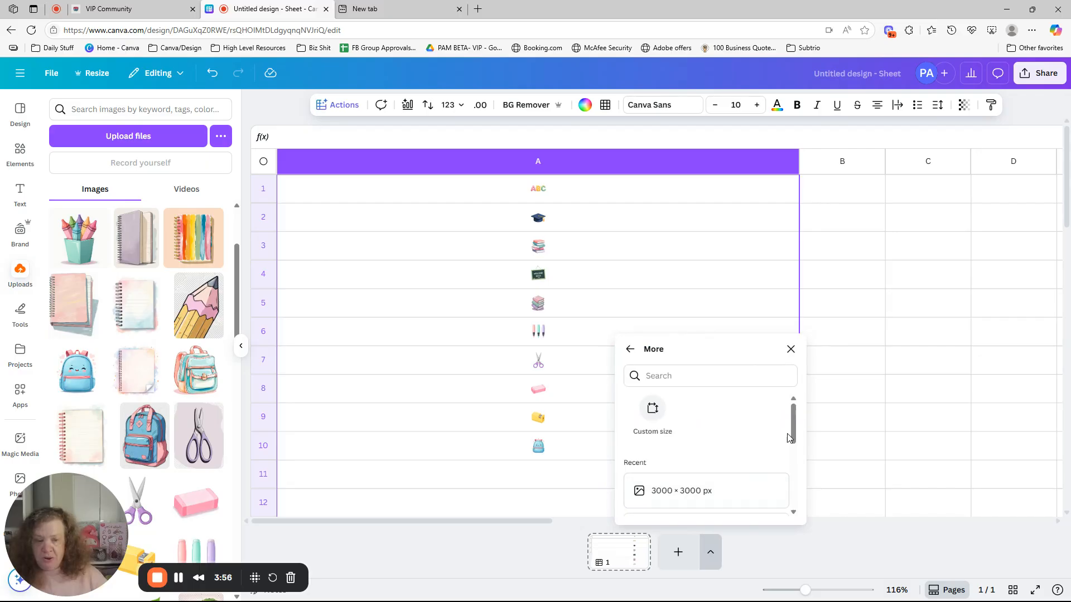
scroll(719, 446, down, 3)
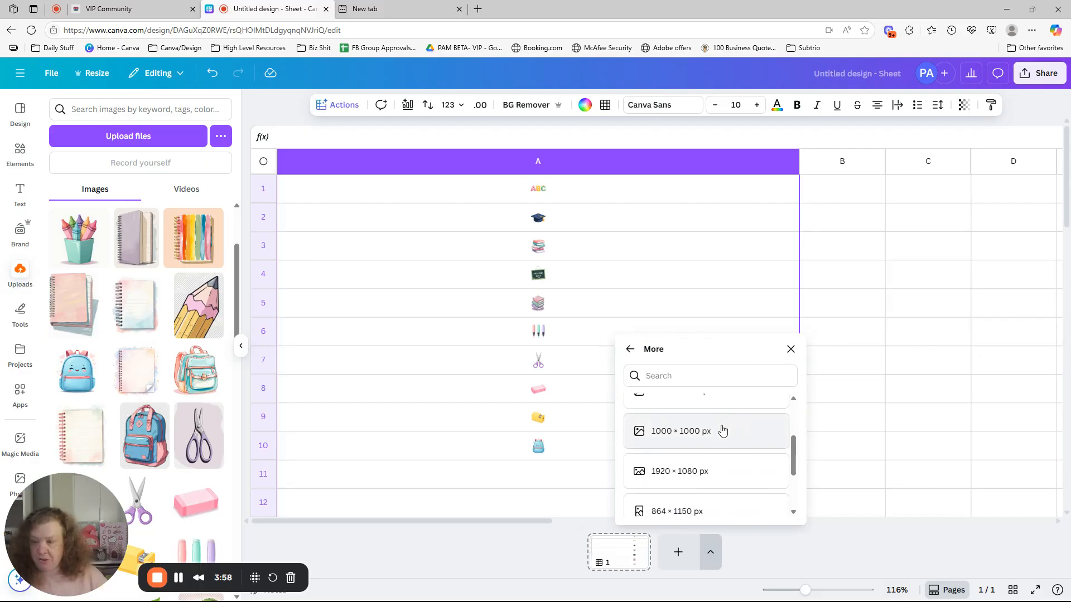
click(723, 430)
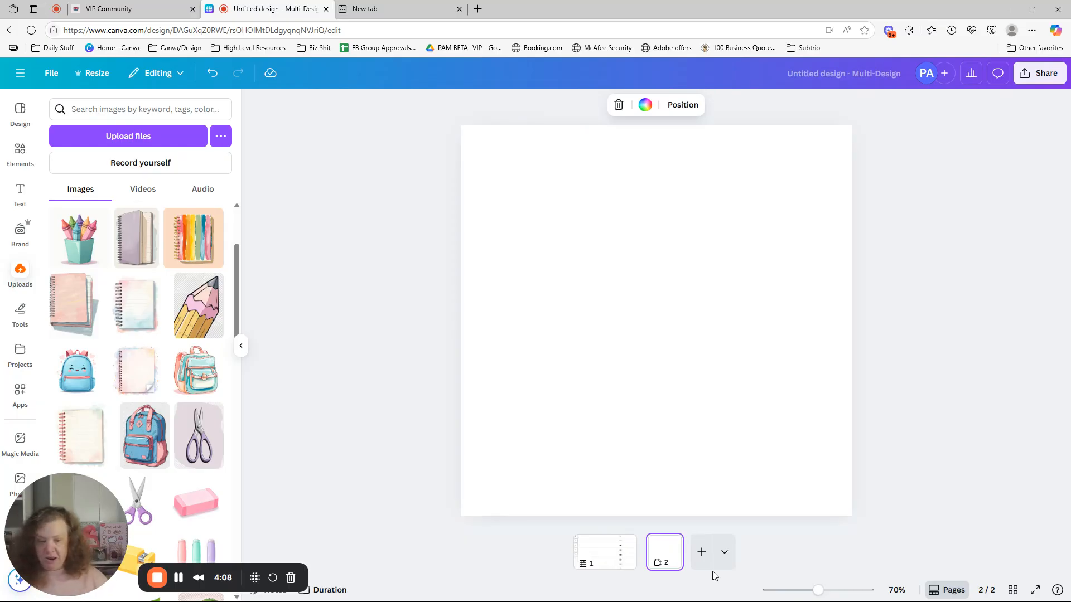
Copy the ABC image from cell A1 of the sheet and paste it onto the blank second page.
click(601, 559)
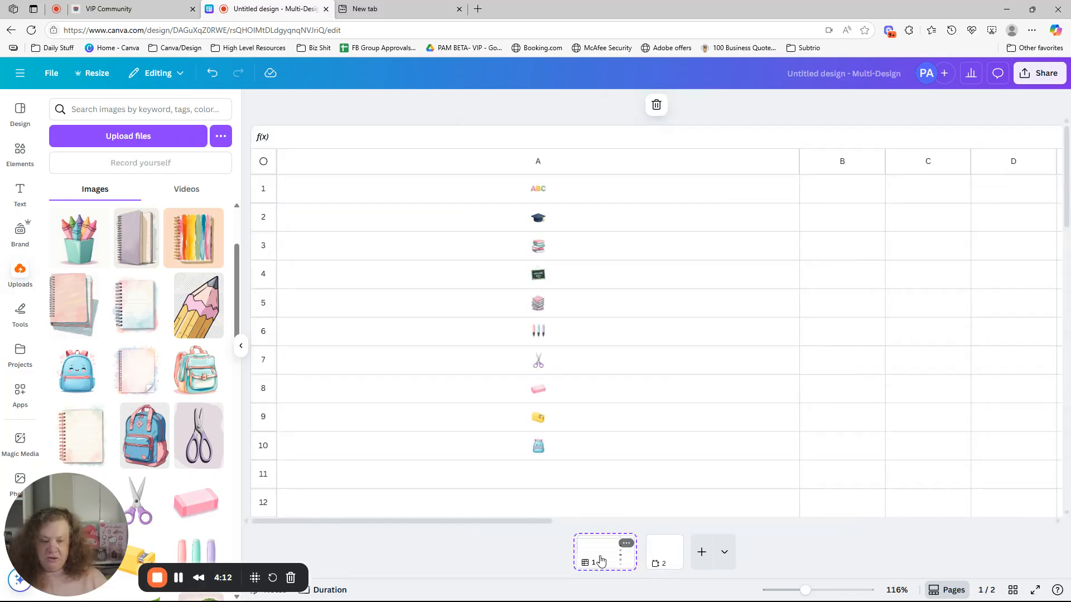
click(541, 187)
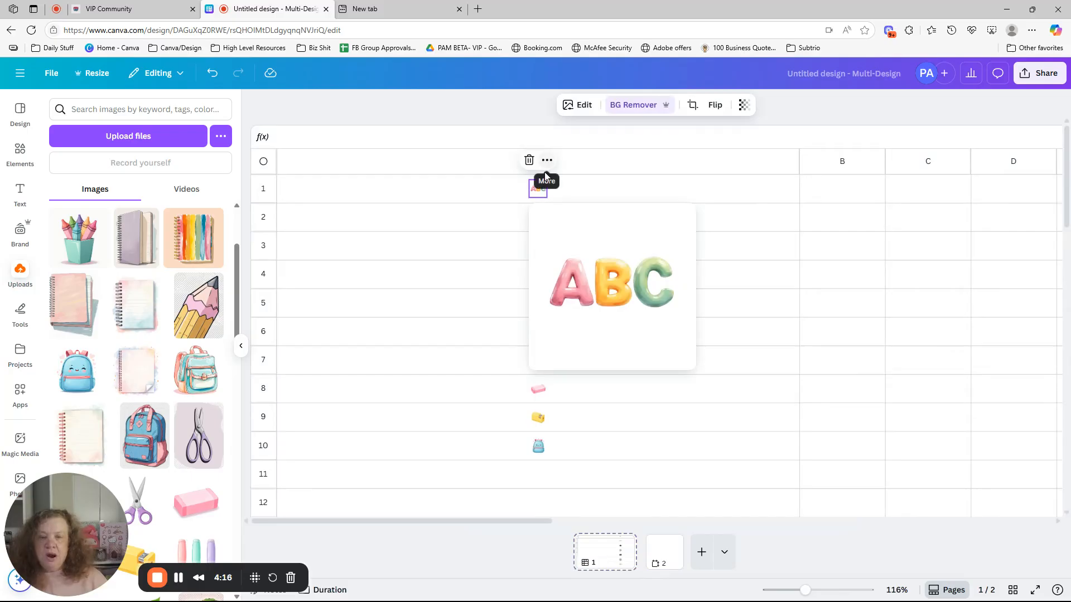
right_click(573, 249)
click(607, 261)
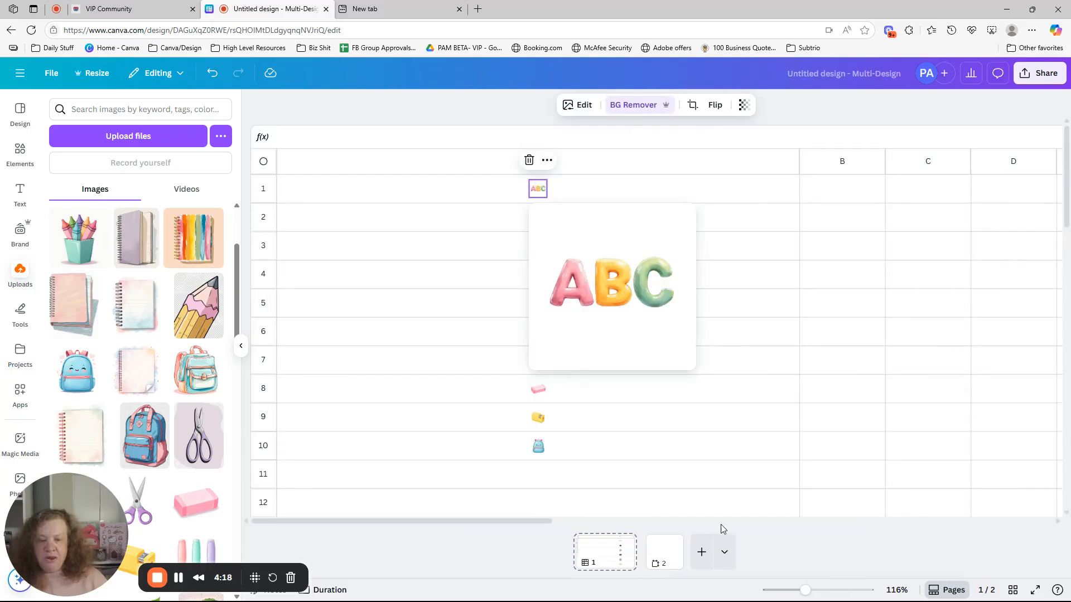
click(667, 548)
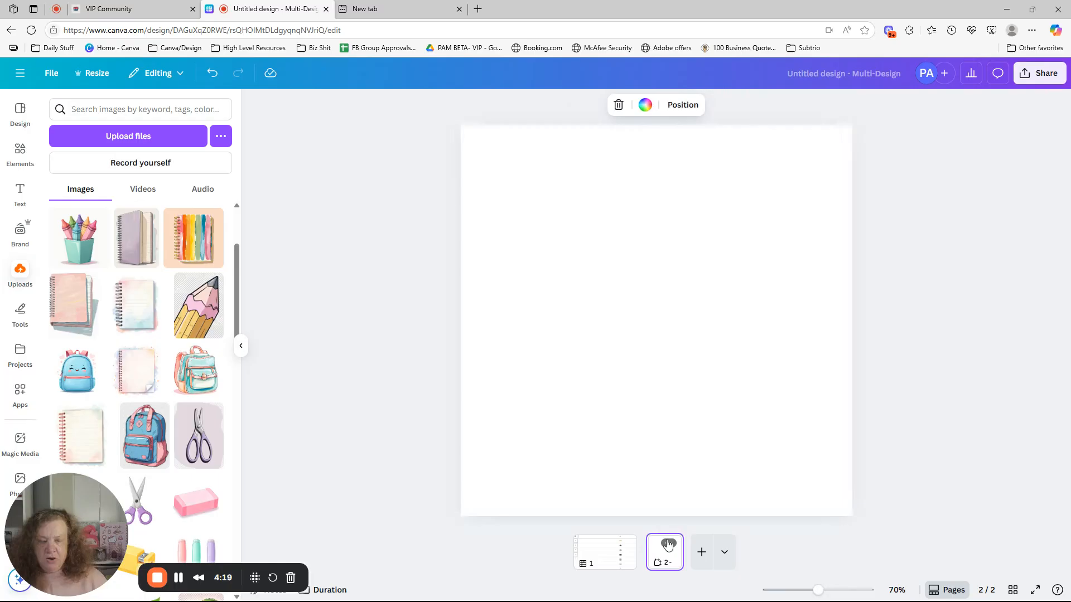
right_click(660, 213)
click(702, 273)
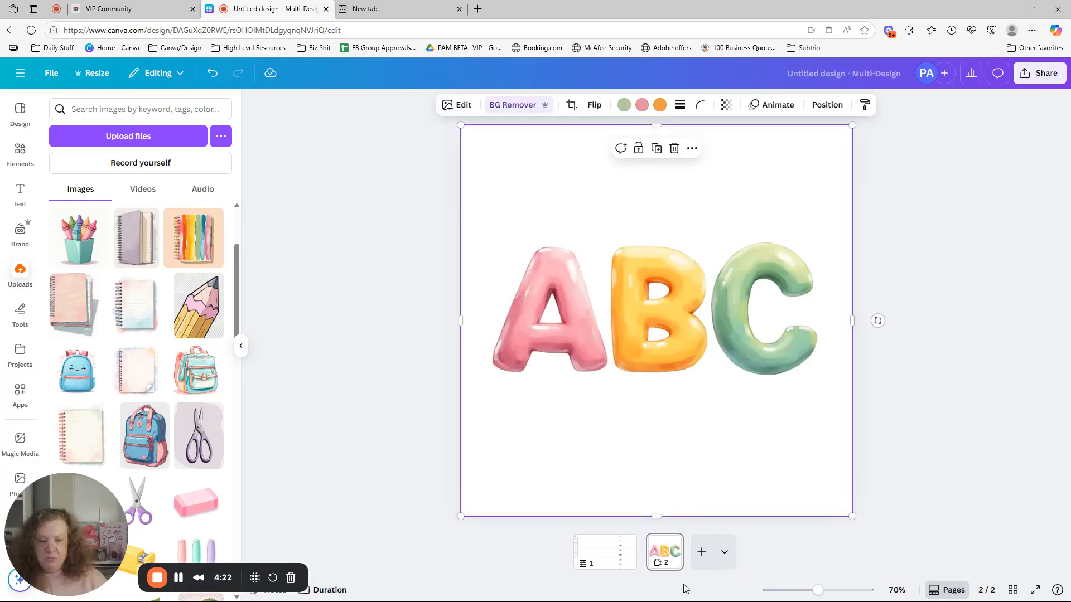
Add six more blank 1000 × 1000 px pages so the design runs to page 8, and return to the sheet page.
click(702, 555)
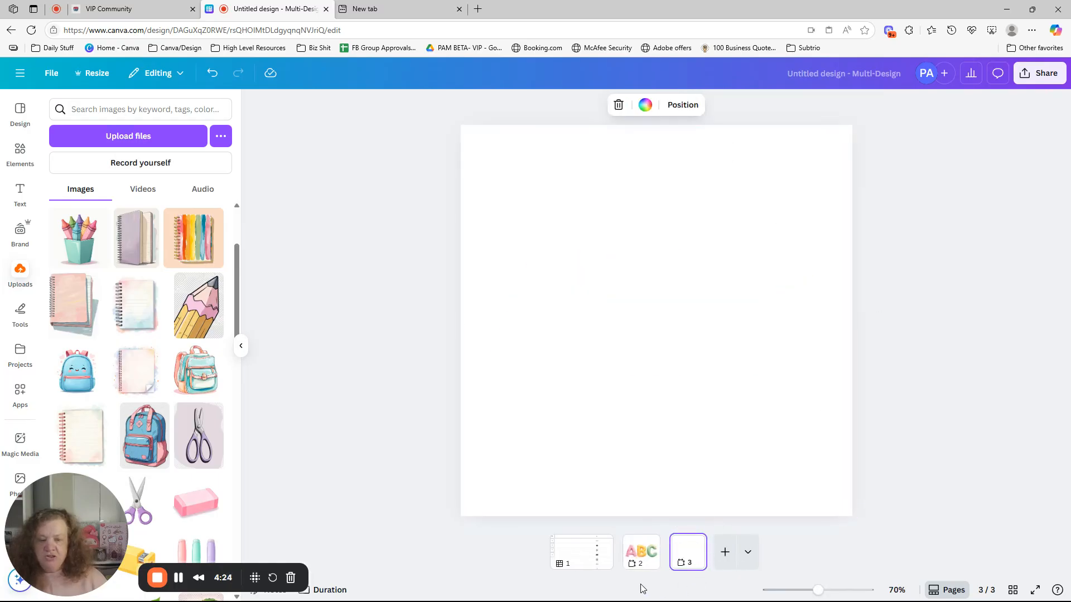
click(585, 564)
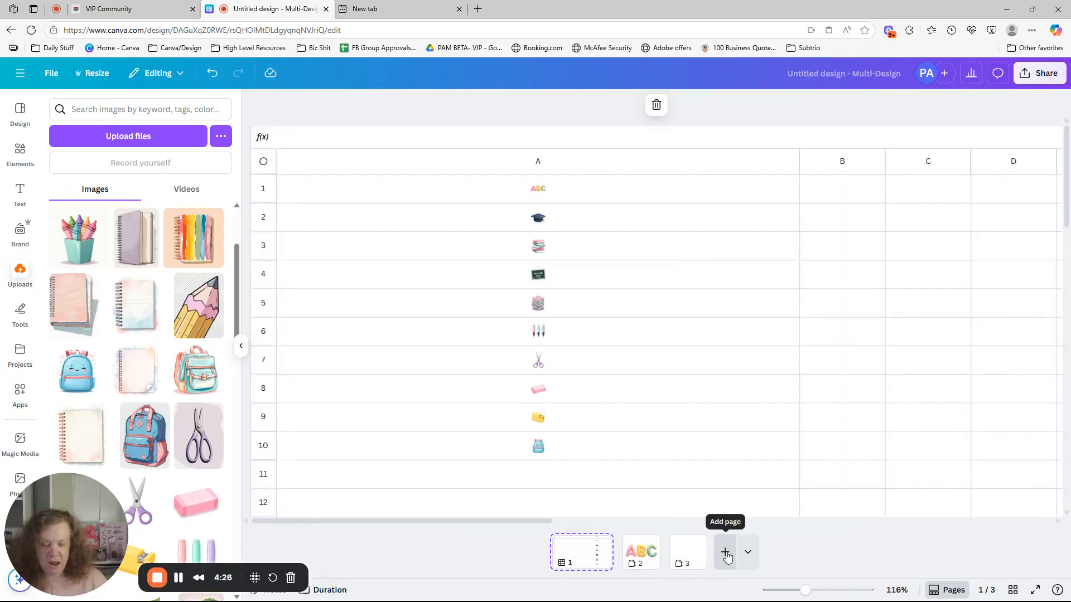
click(725, 552)
click(750, 554)
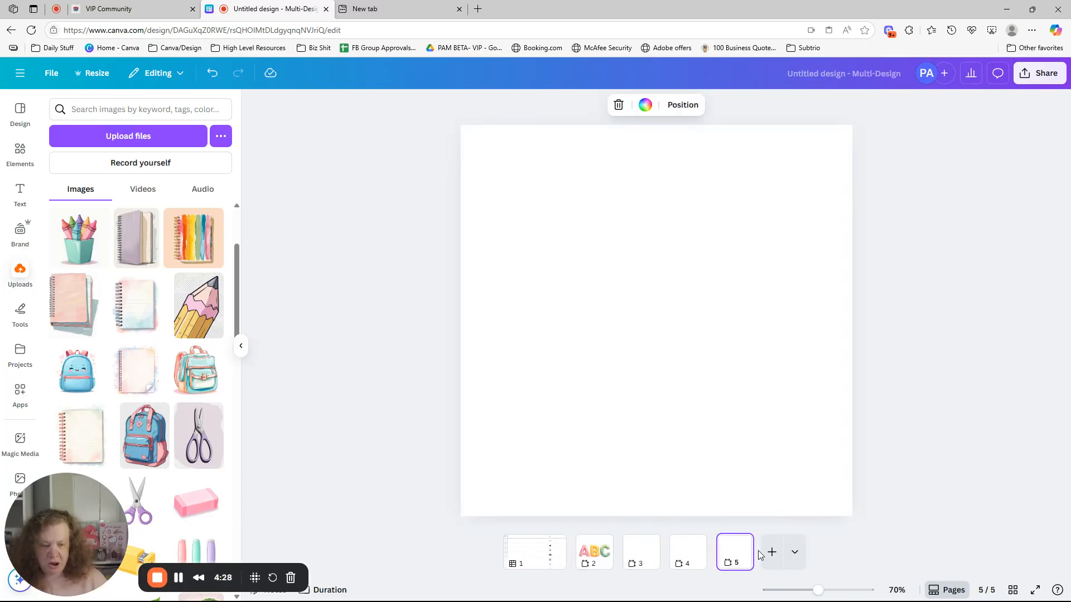
click(771, 553)
click(793, 553)
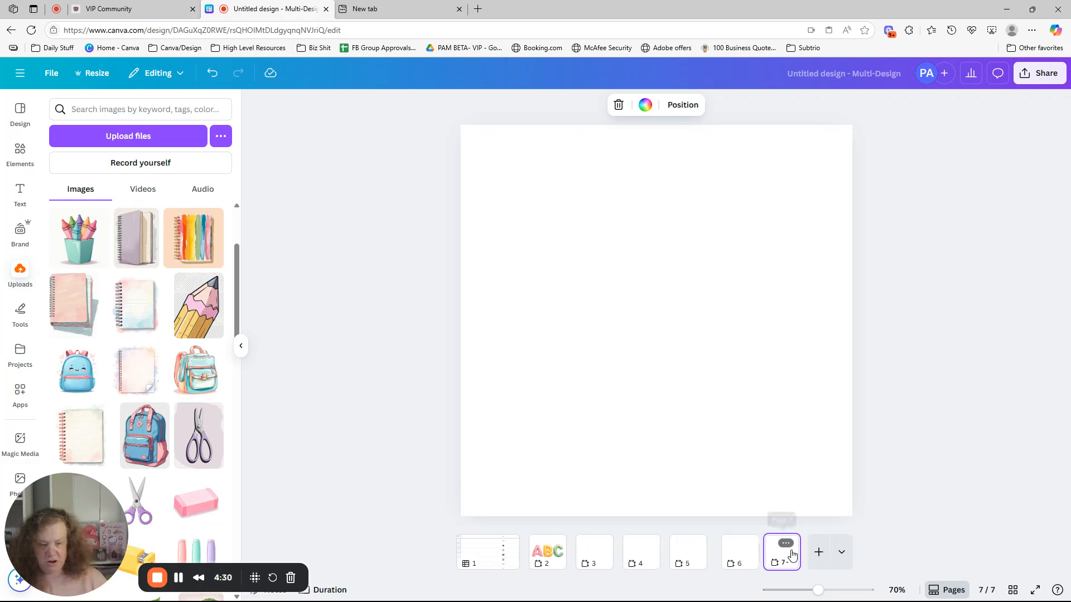
click(818, 553)
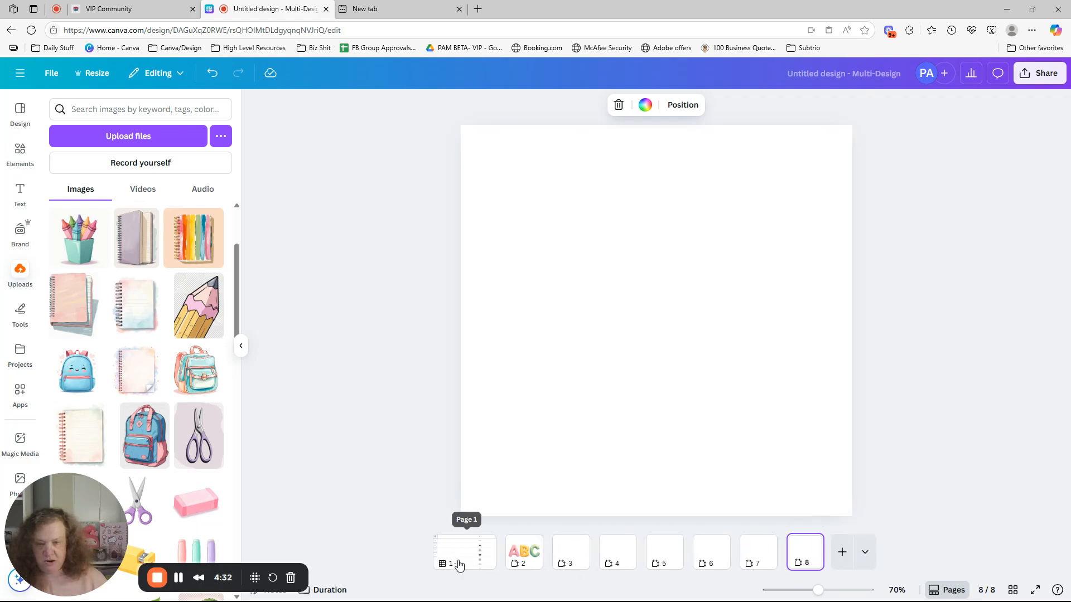
click(455, 557)
click(538, 216)
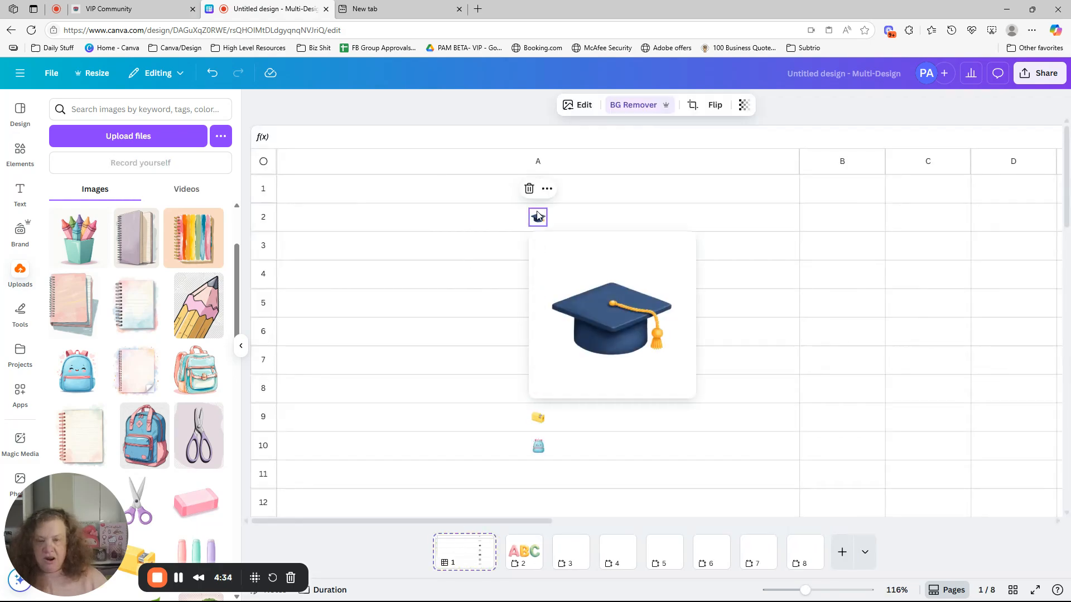
right_click(595, 268)
click(632, 300)
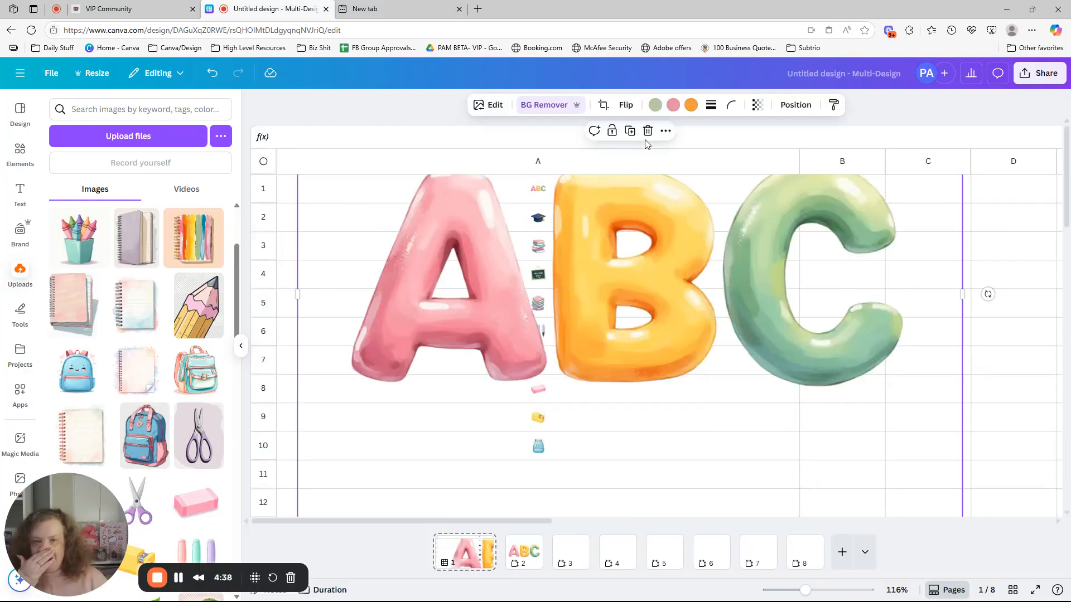
click(213, 73)
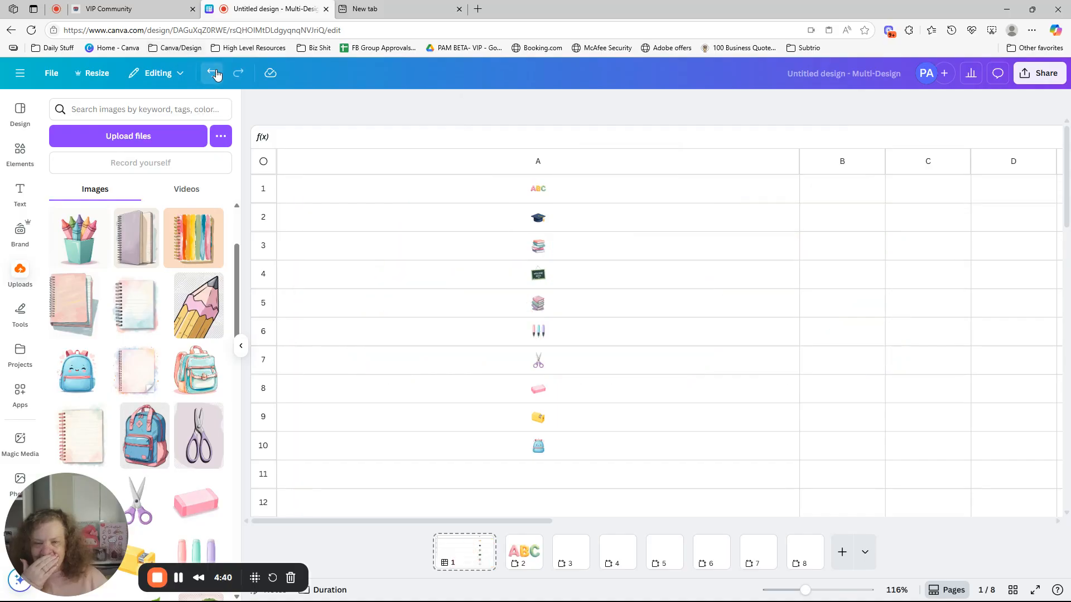
Copy the graduation cap image from cell A2 of the sheet and paste it onto blank page 3.
right_click(540, 217)
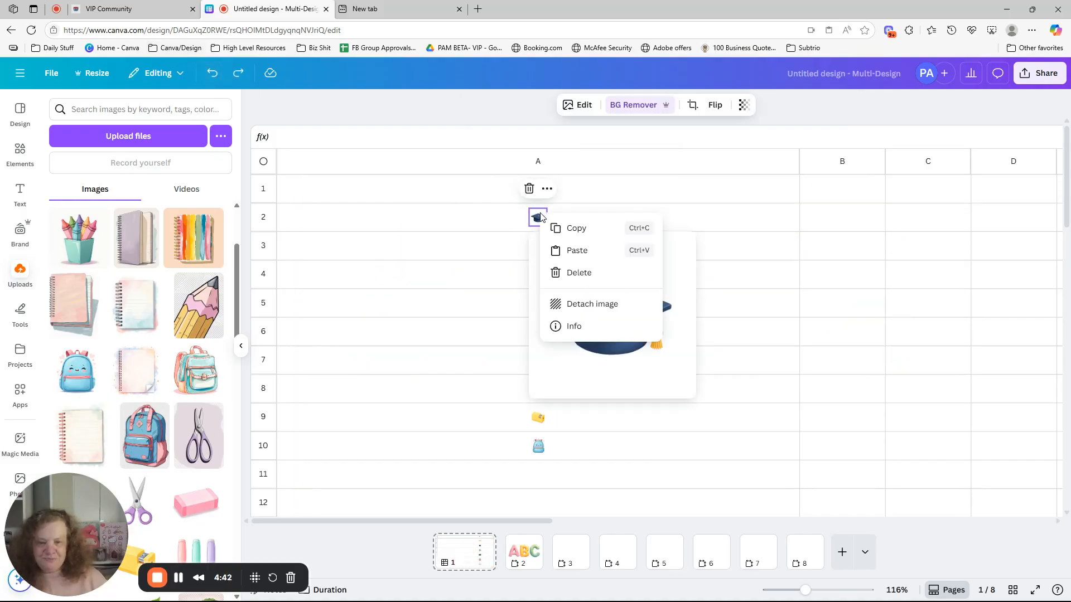
click(580, 237)
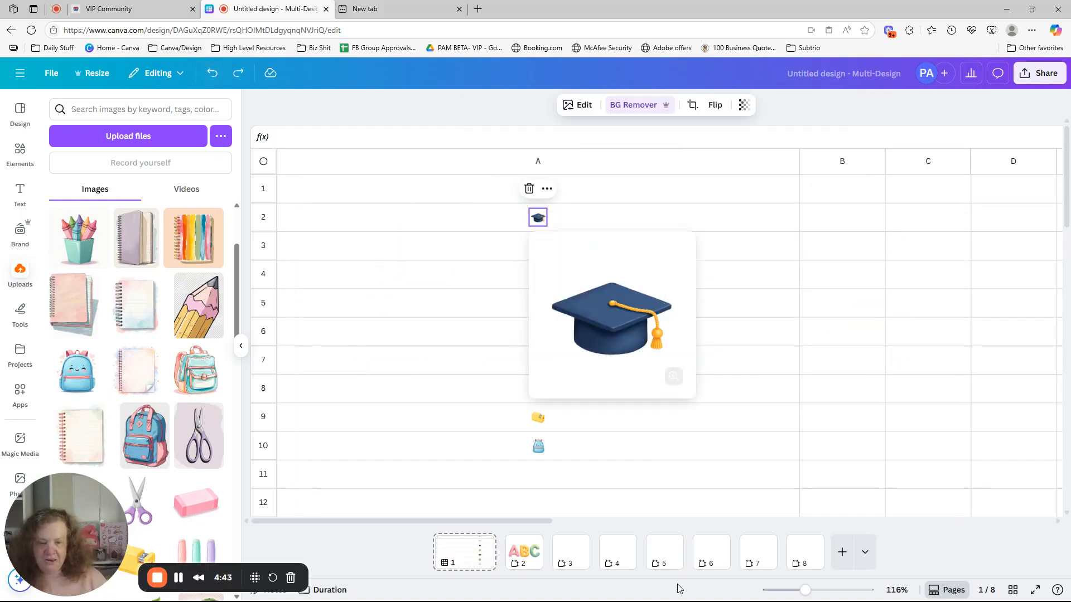
click(571, 553)
right_click(622, 287)
click(669, 344)
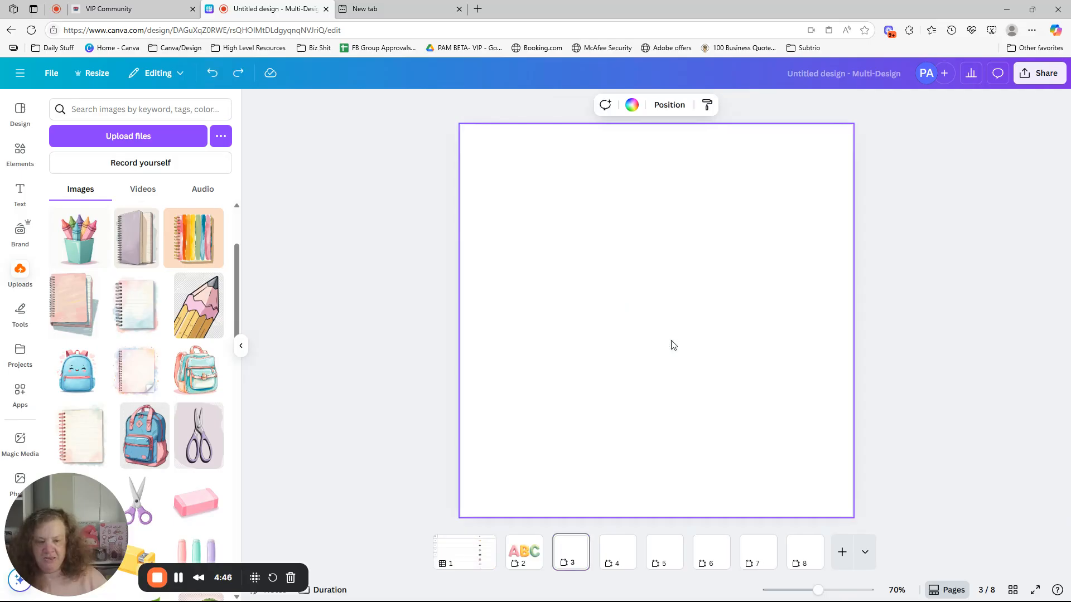
Copy the book stack image from cell A3 of the sheet and paste it onto blank page 4.
click(468, 570)
click(541, 246)
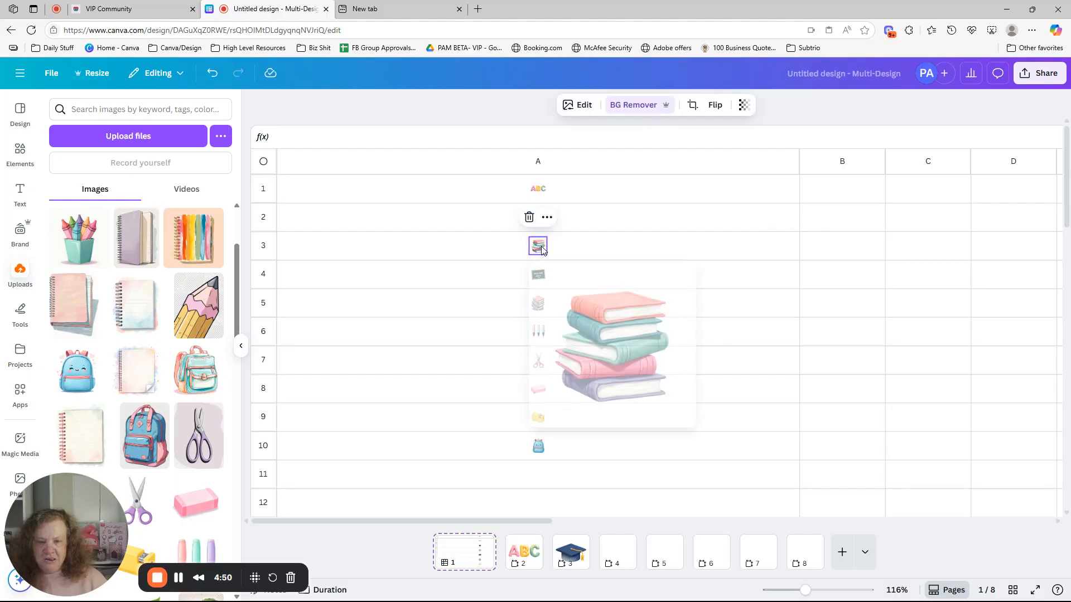
right_click(541, 246)
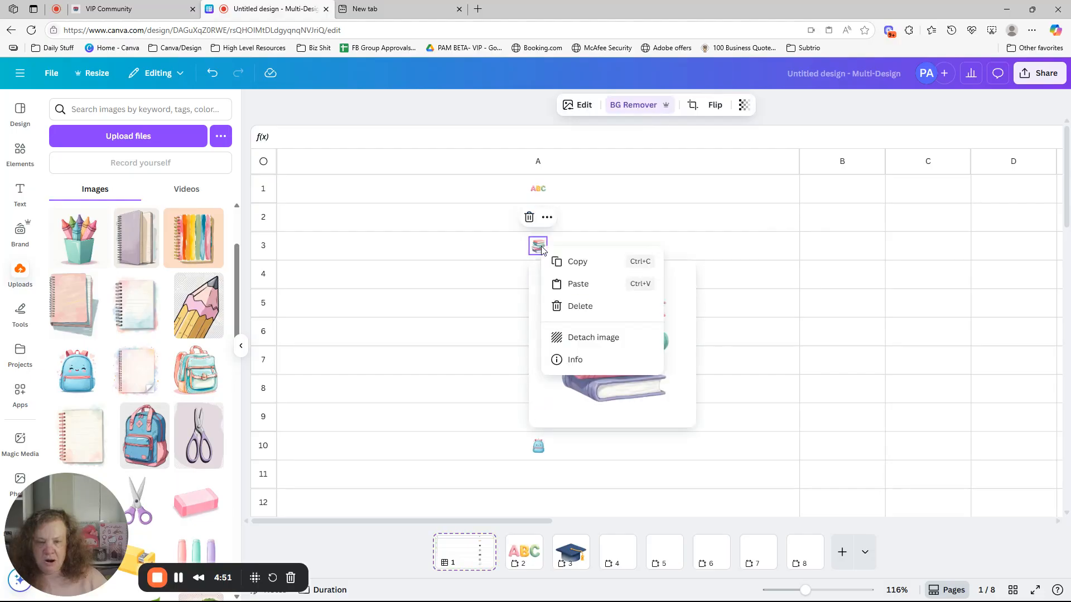
click(583, 263)
click(616, 558)
right_click(617, 279)
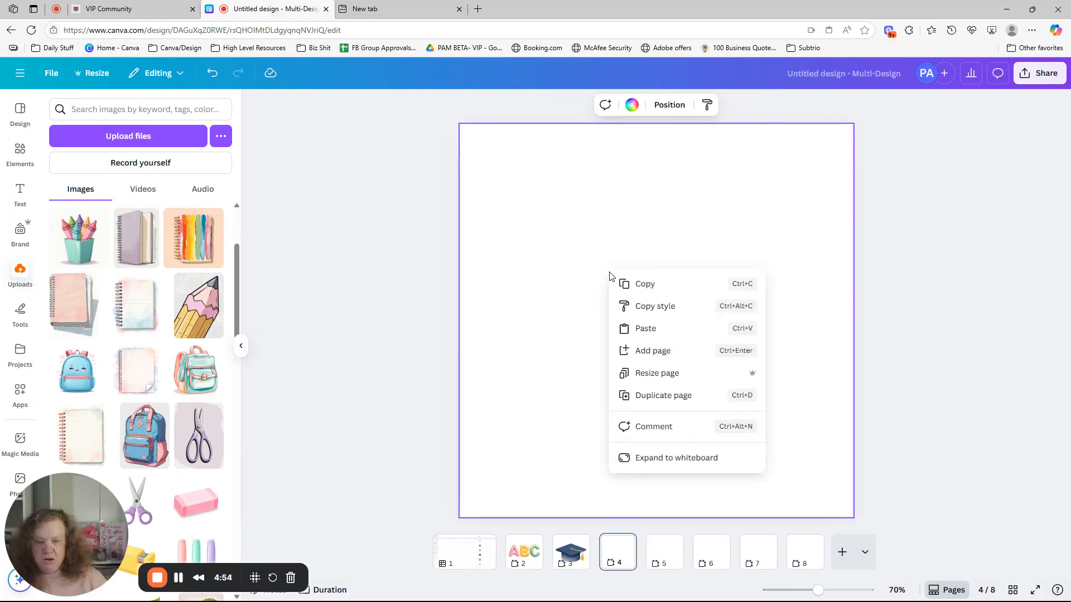
click(647, 327)
Copy the Welcome Back chalkboard image from cell A4 of the sheet and paste it onto blank page 5.
click(673, 558)
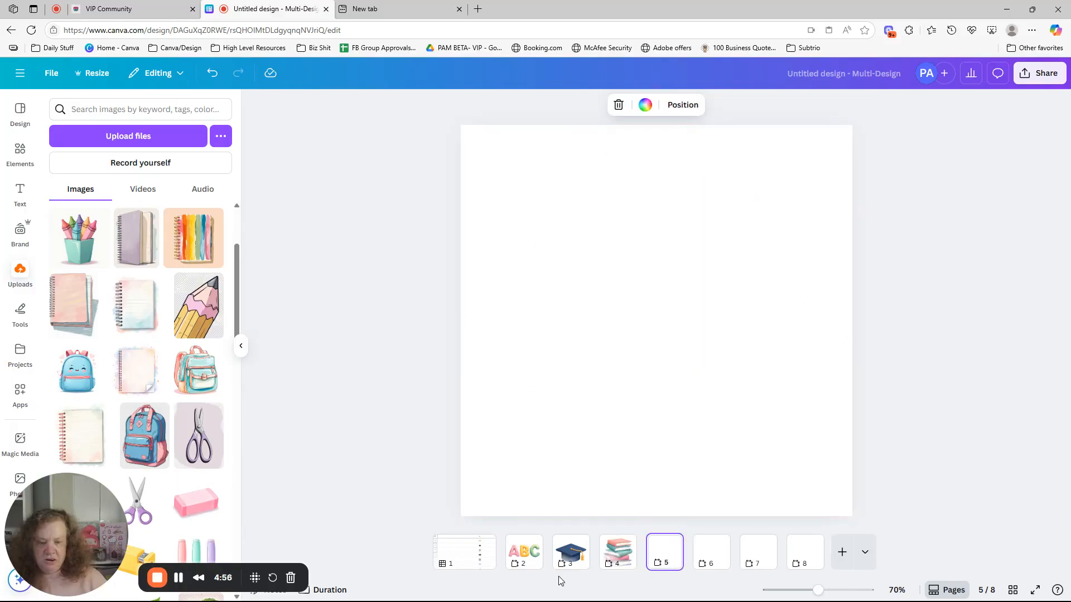
click(479, 561)
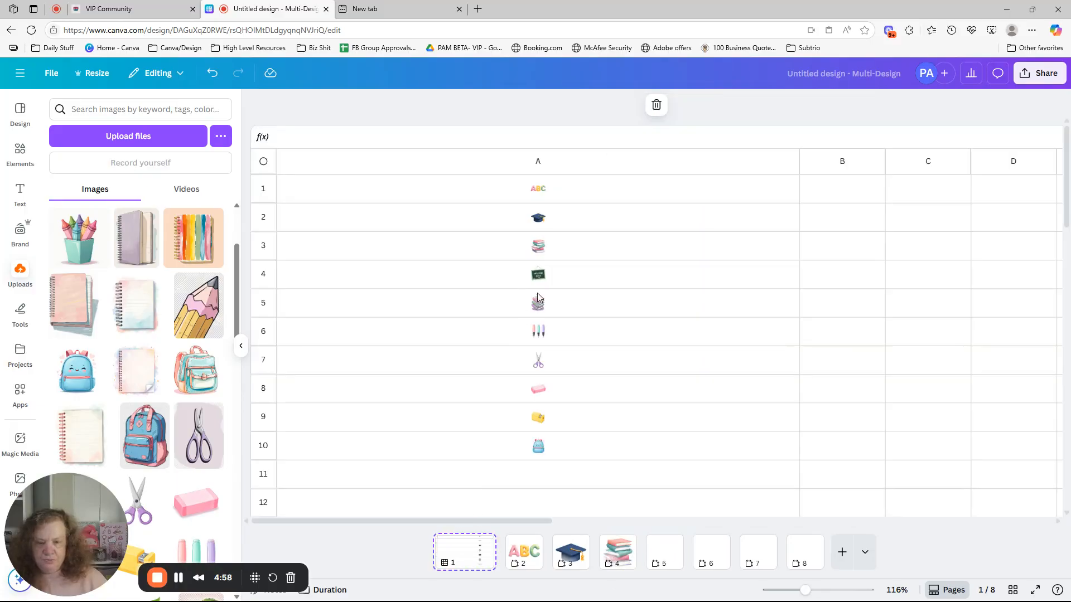
click(544, 273)
right_click(544, 273)
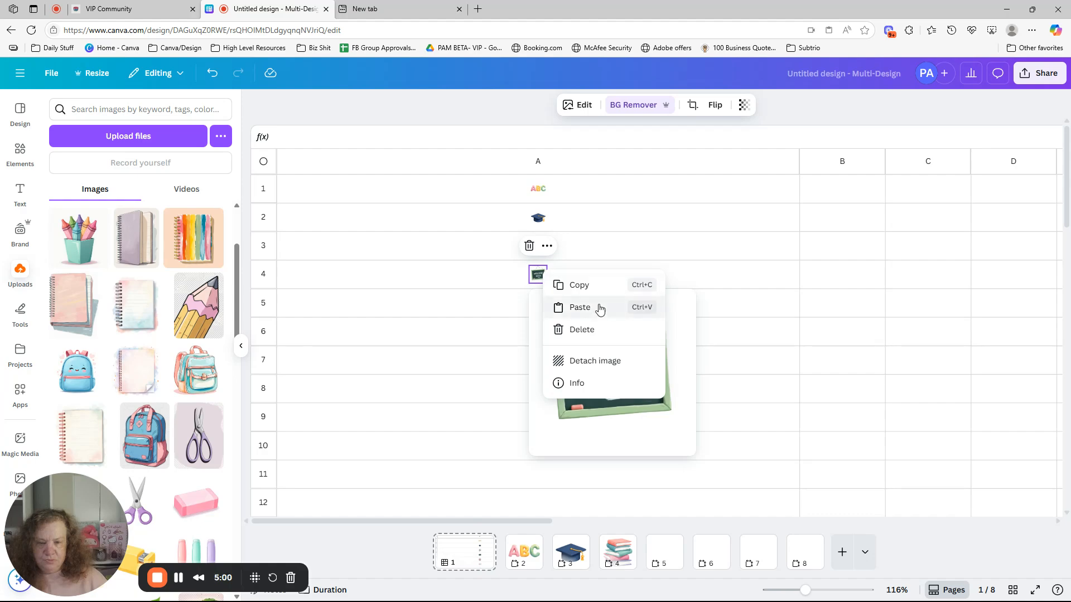
click(591, 286)
click(666, 555)
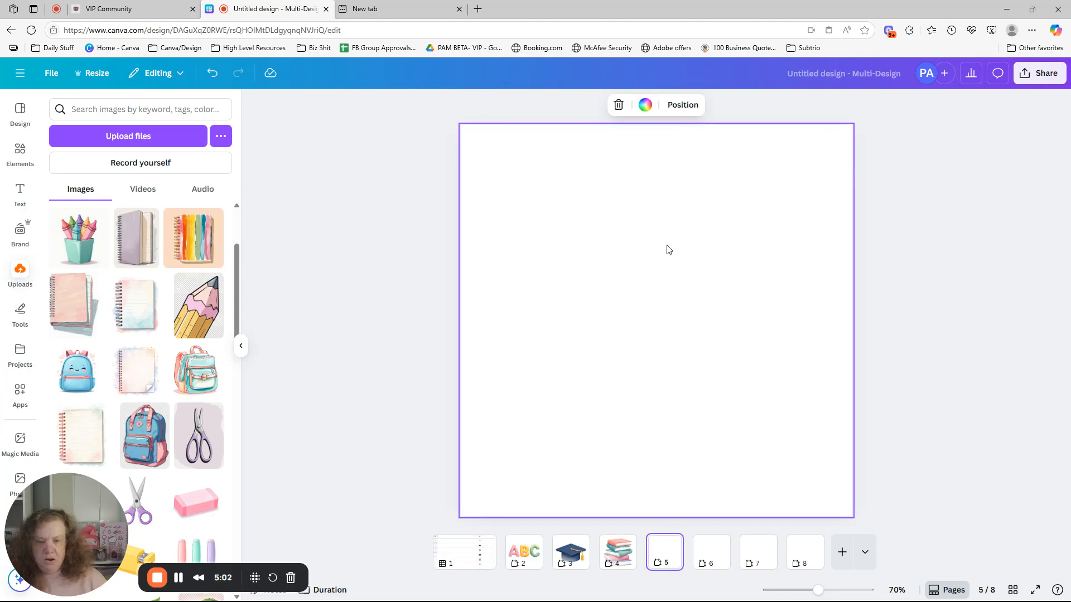
right_click(645, 220)
click(686, 275)
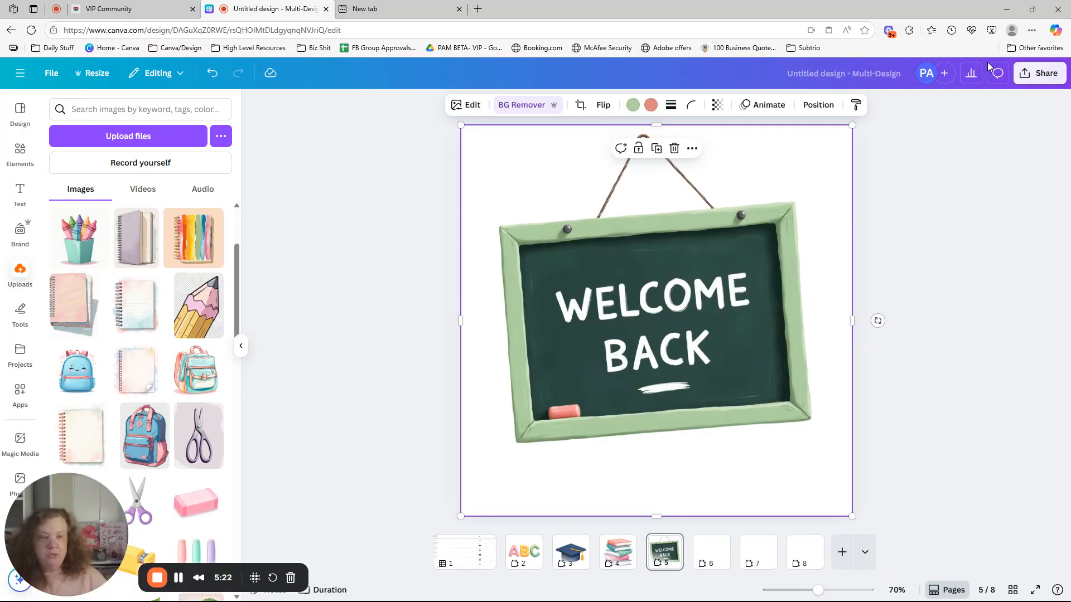
Set up a download of the design as PNG at size 3.
click(1024, 76)
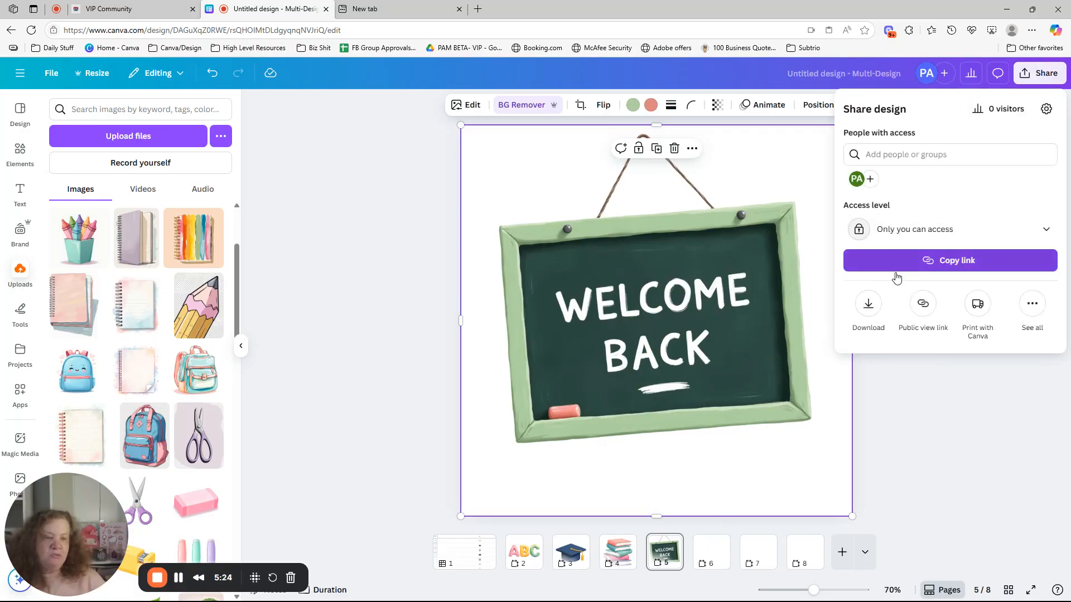
click(868, 303)
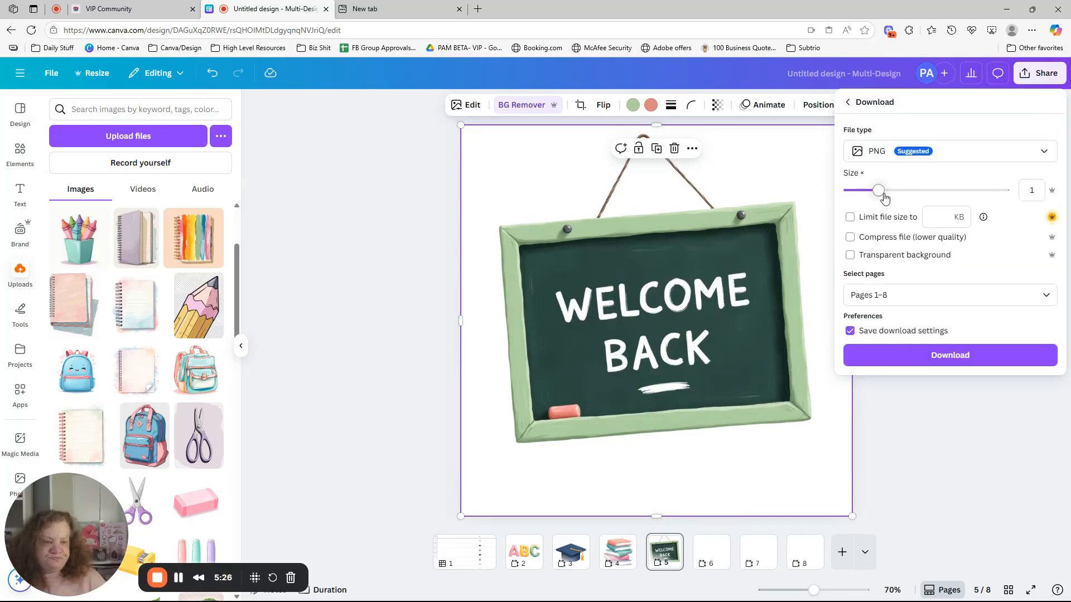
drag(880, 191, 998, 199)
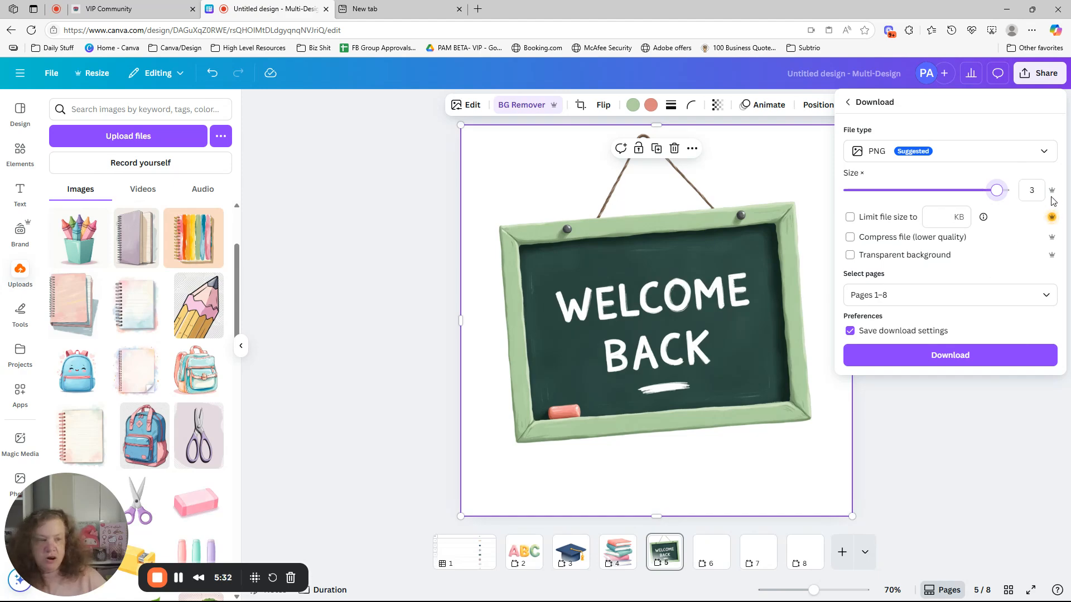
Limit the download to pages 2–5, leaving out the sheet and the blank pages.
click(1045, 301)
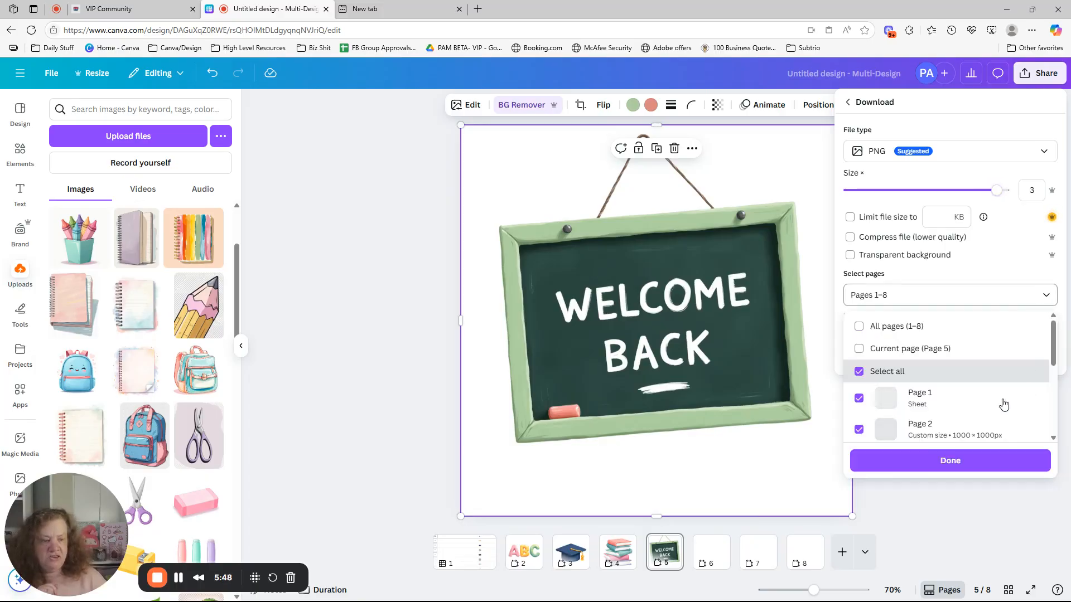
click(859, 371)
drag(1052, 359, 1053, 386)
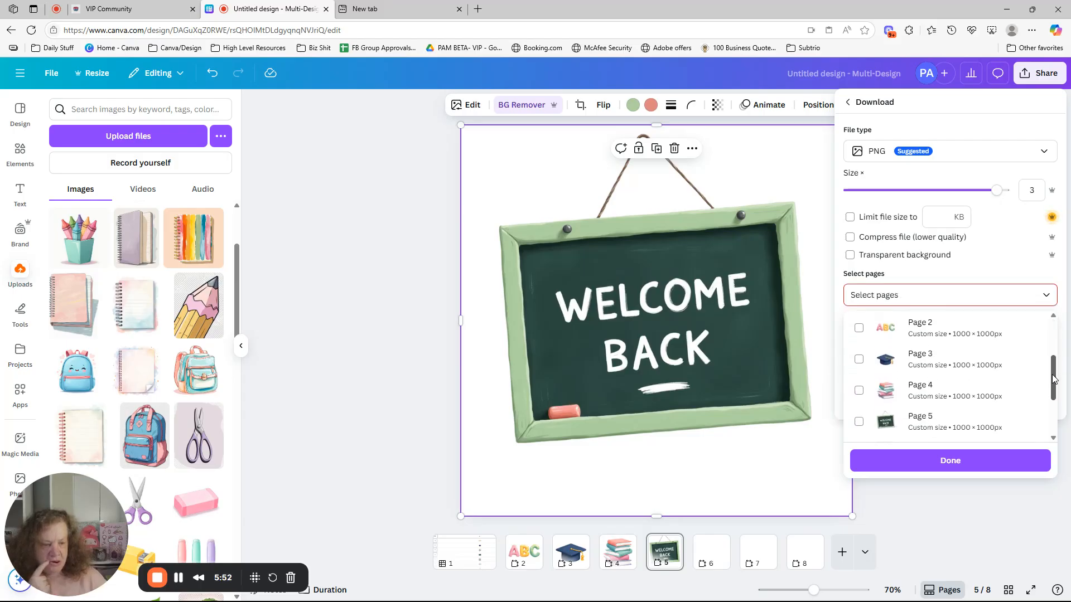
click(859, 330)
click(859, 361)
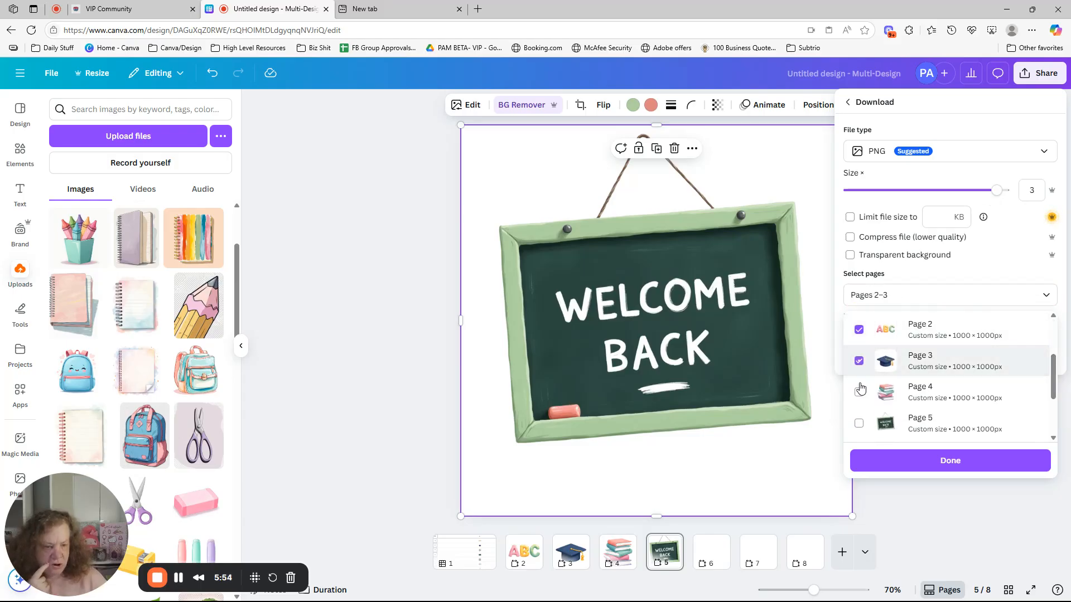
click(859, 393)
click(859, 423)
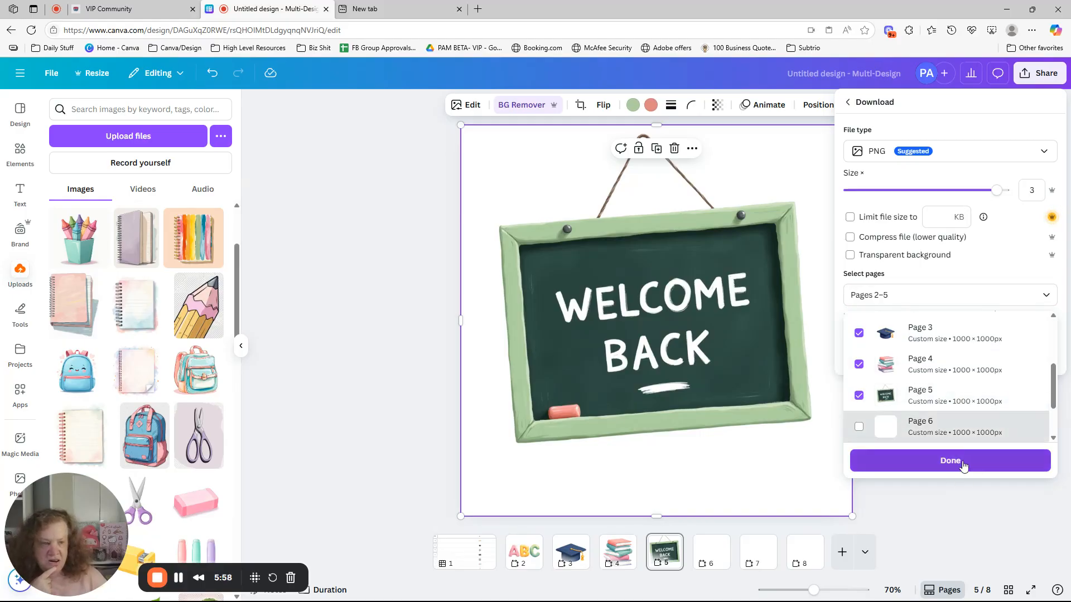
Enable the transparent background option and download the selected pages.
click(851, 258)
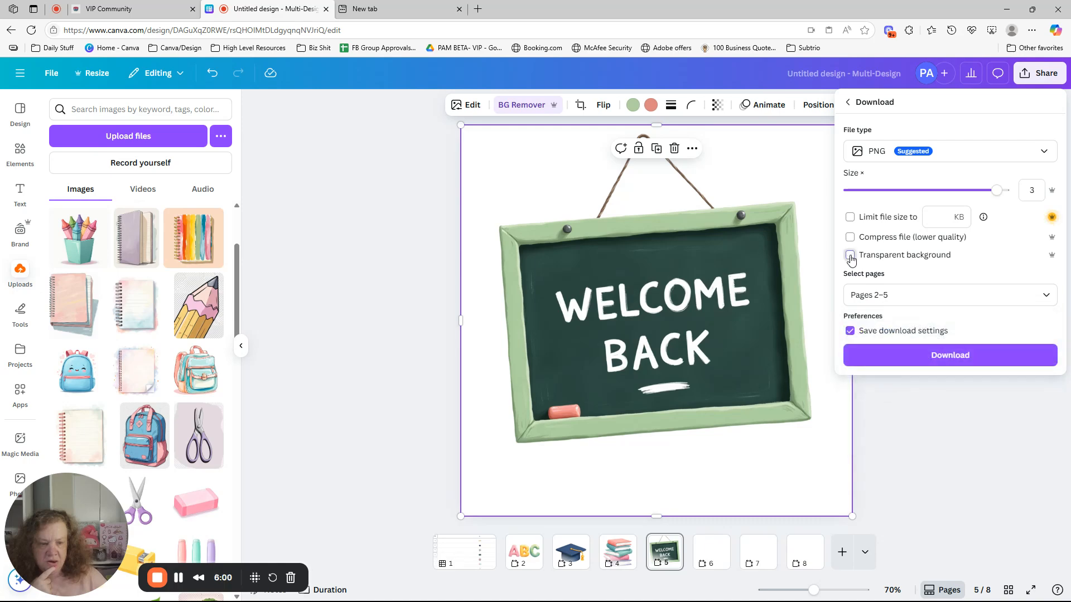
click(850, 256)
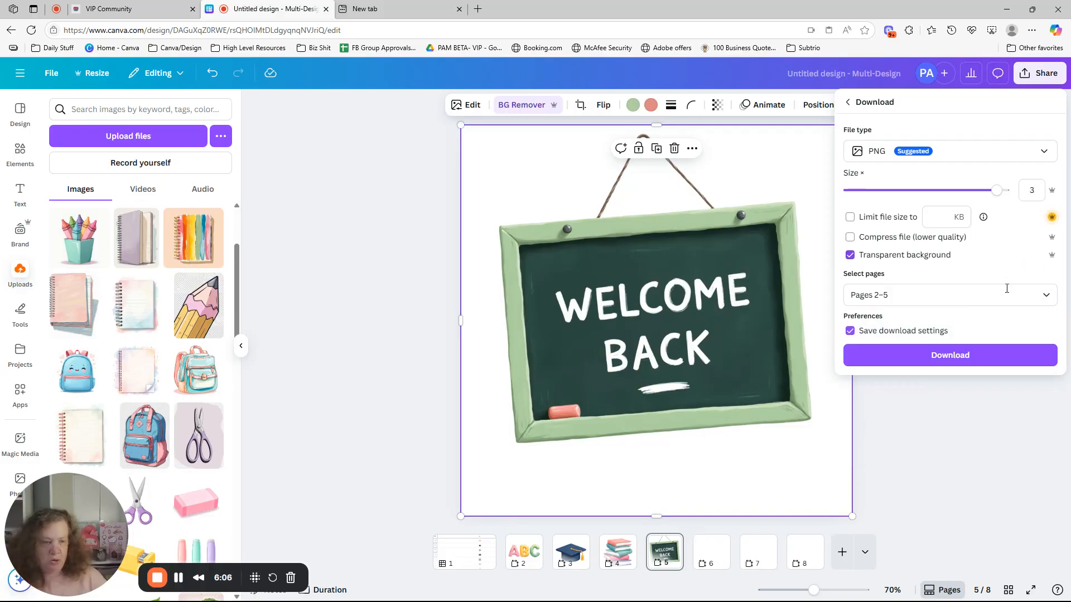
click(977, 360)
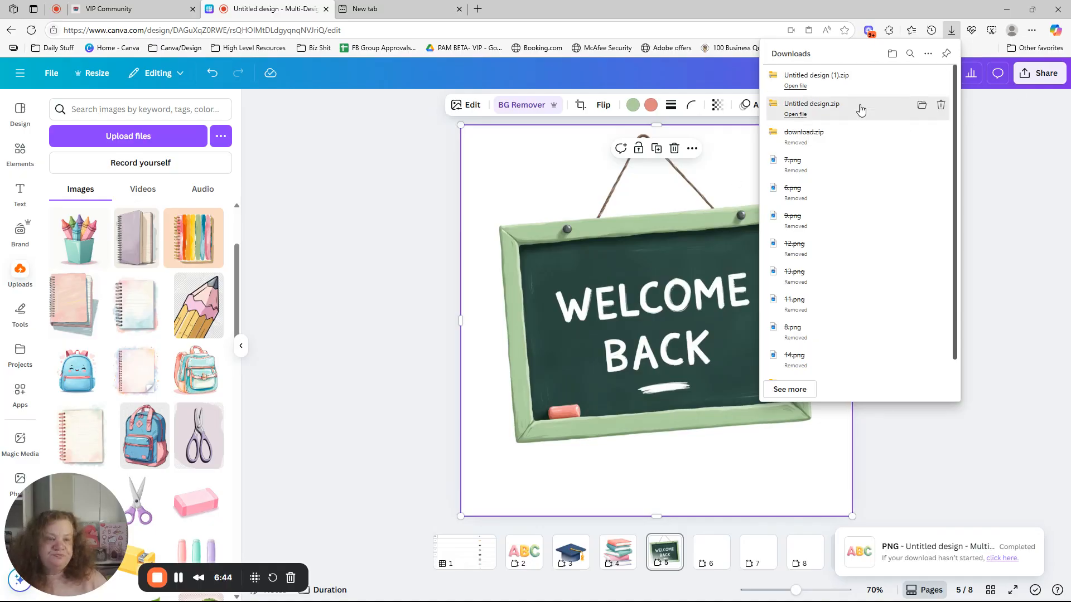
Open 2.png from the downloaded Untitled design (1).zip and check the transparent background and file info.
click(856, 86)
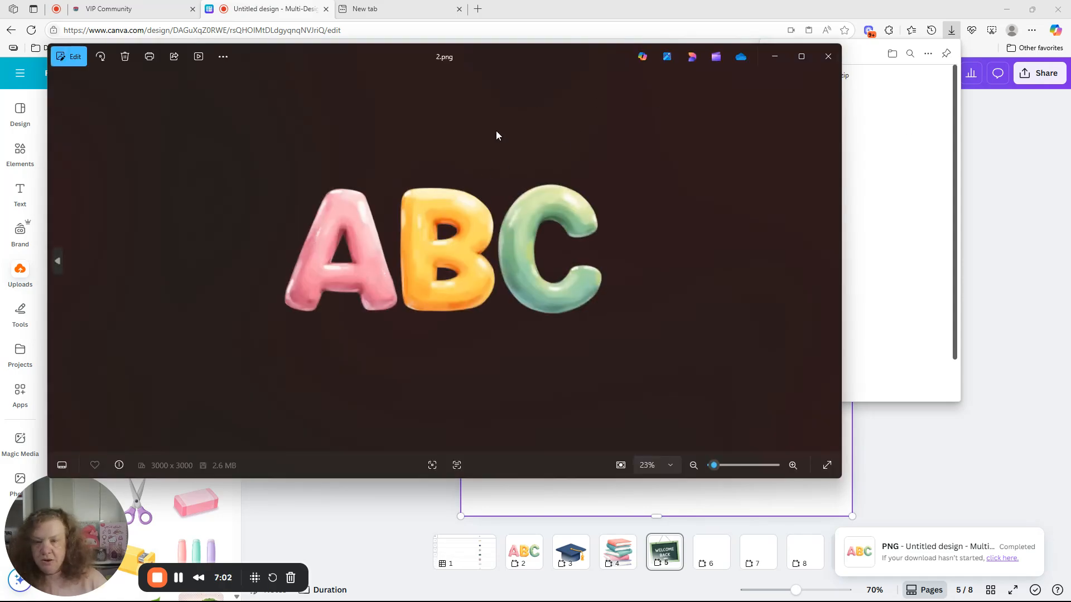
right_click(498, 116)
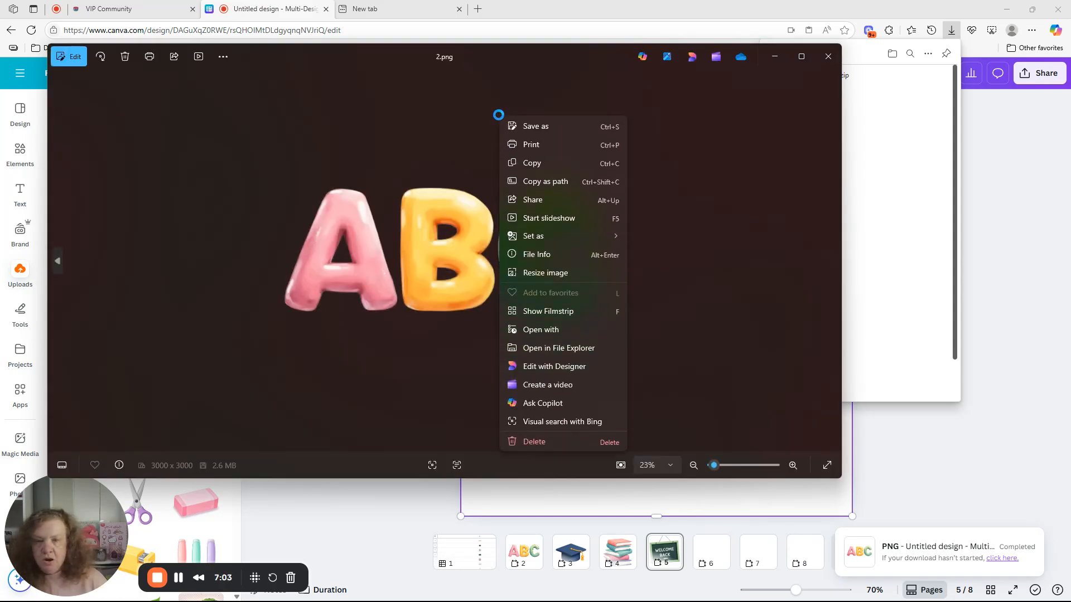
click(541, 256)
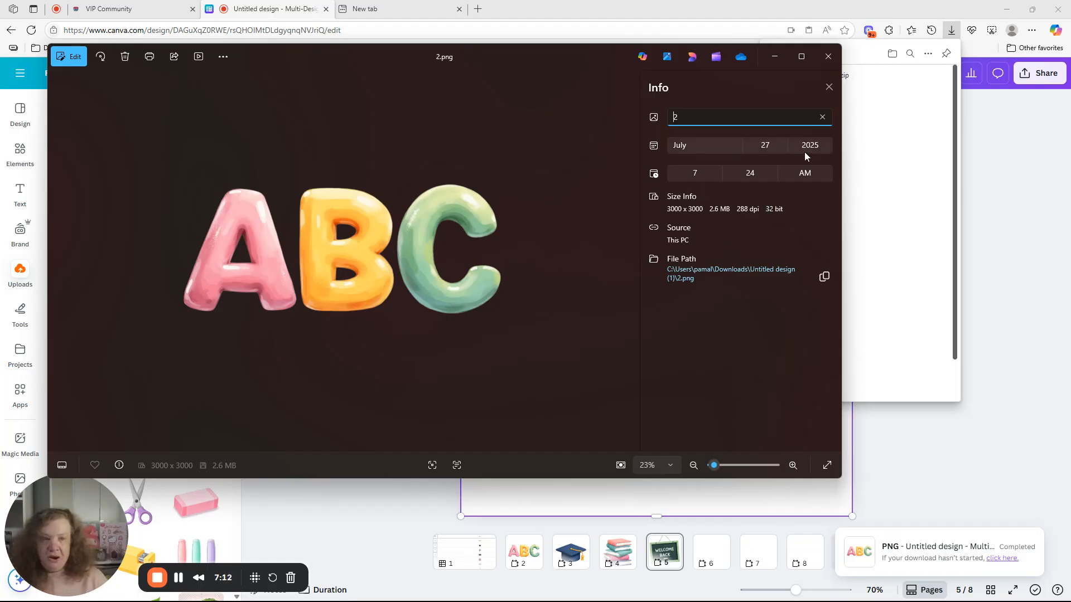
click(833, 64)
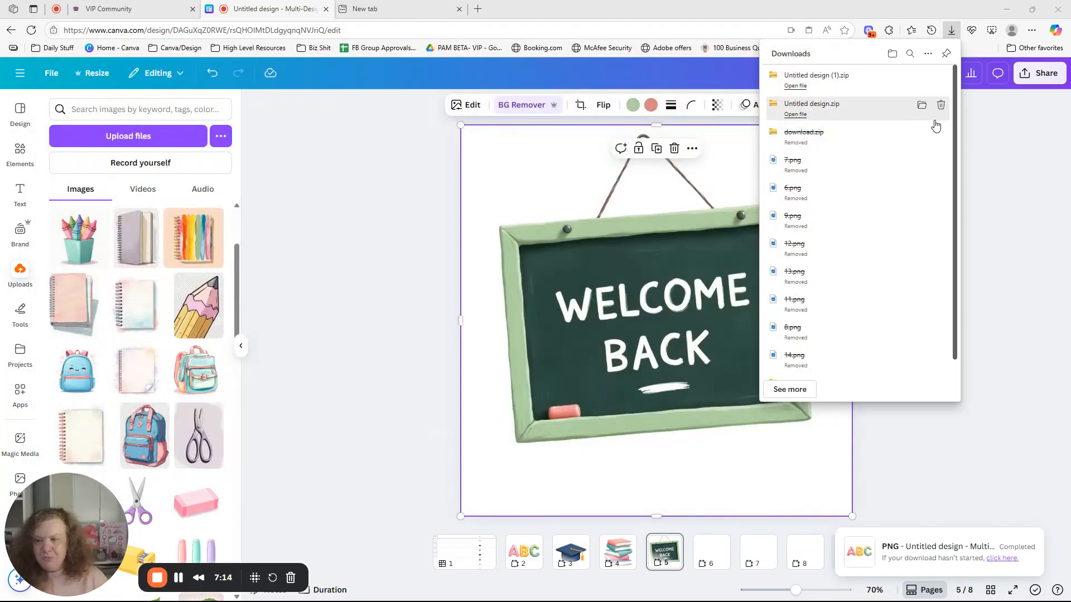
click(989, 126)
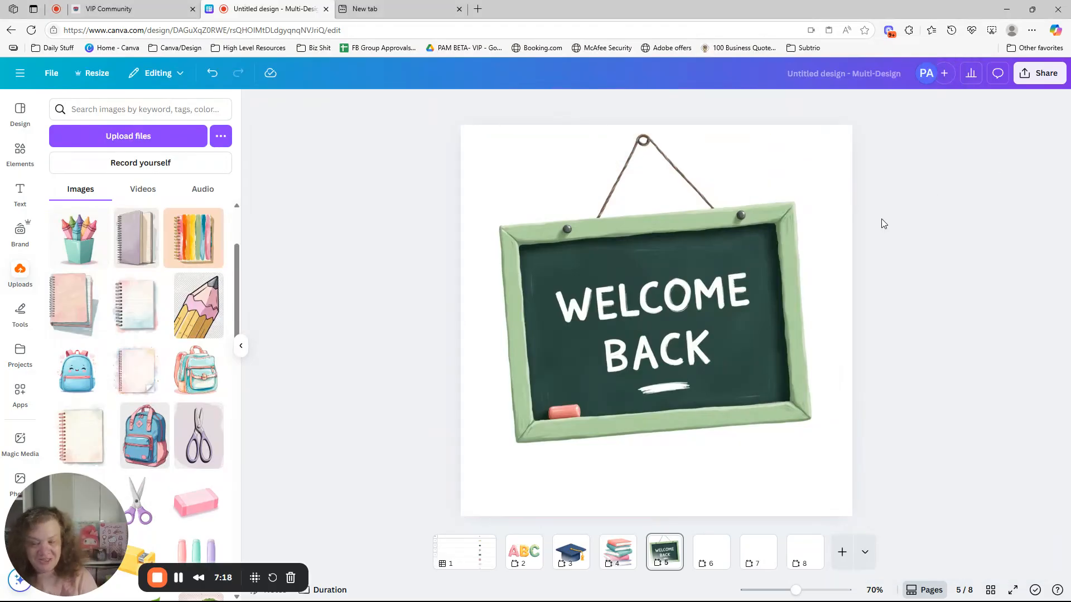